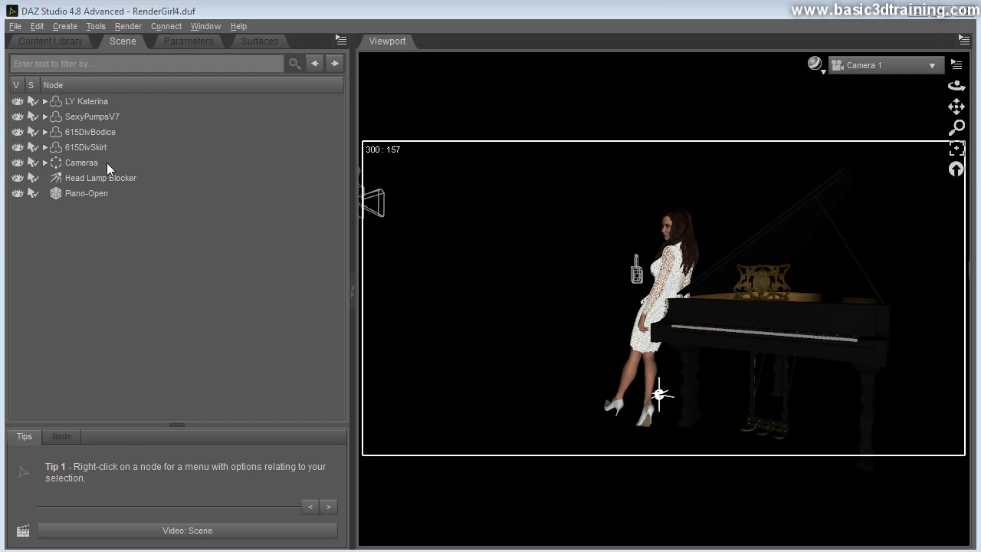
{"action": "left_click", "coordinate": [51, 41]}
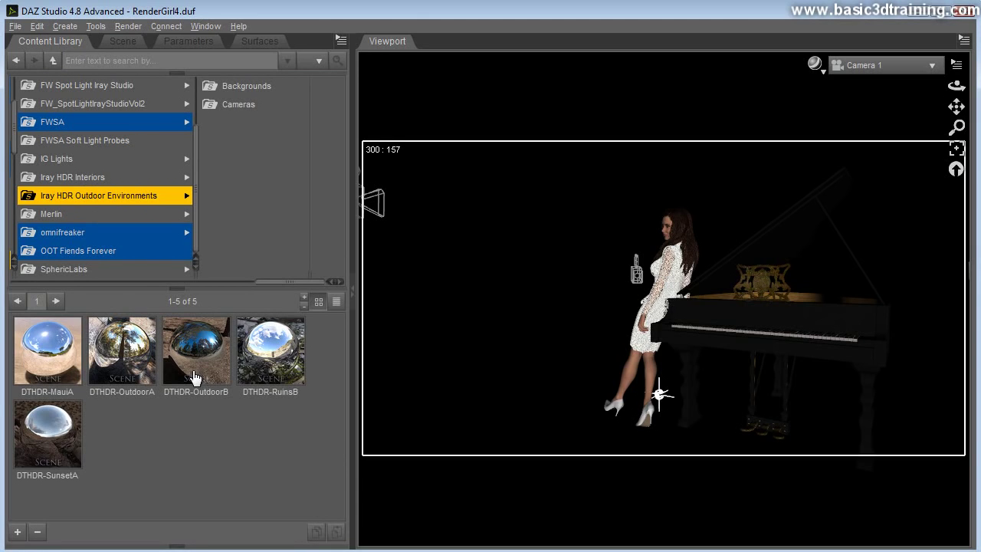
{"action": "left_click", "coordinate": [127, 26]}
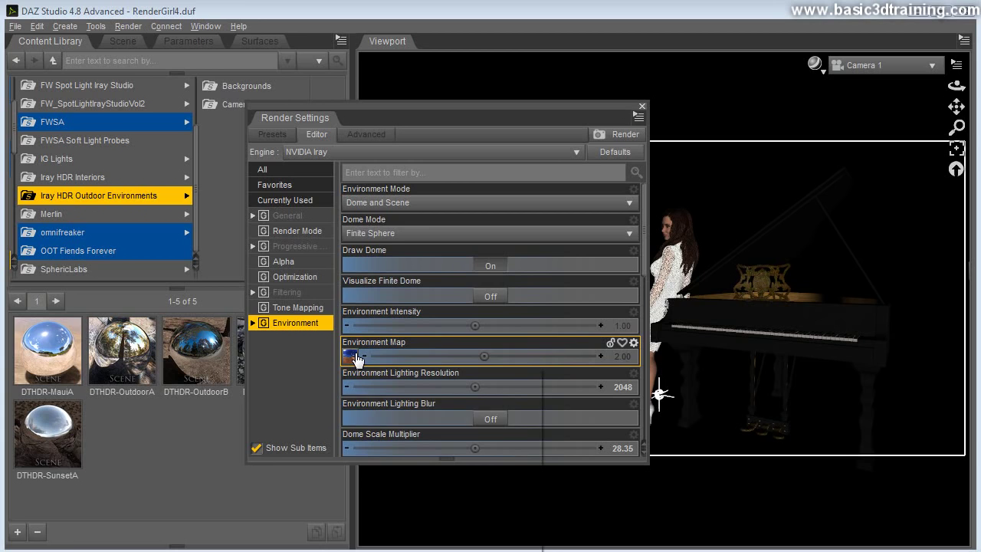
{"action": "mouse_move", "coordinate": [355, 359]}
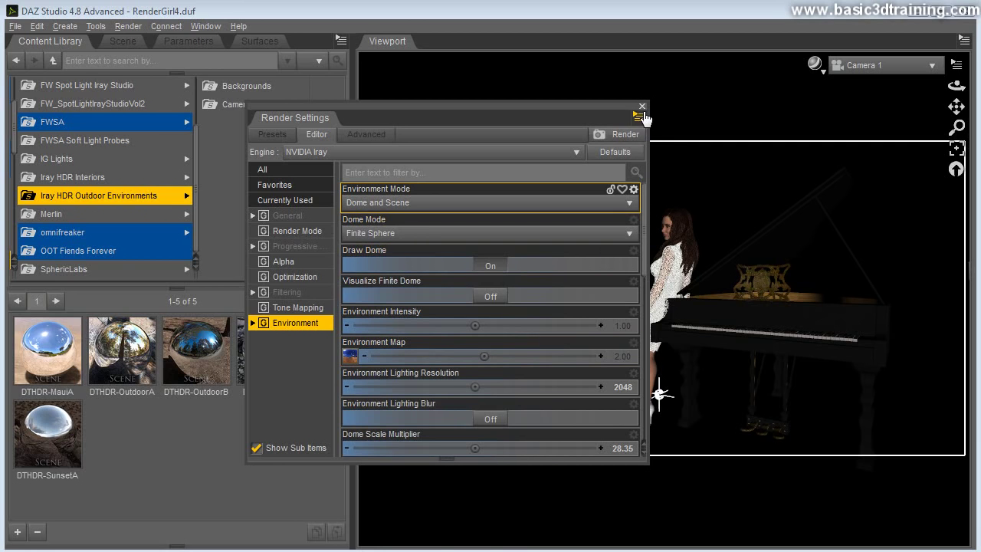
{"action": "left_click", "coordinate": [642, 107]}
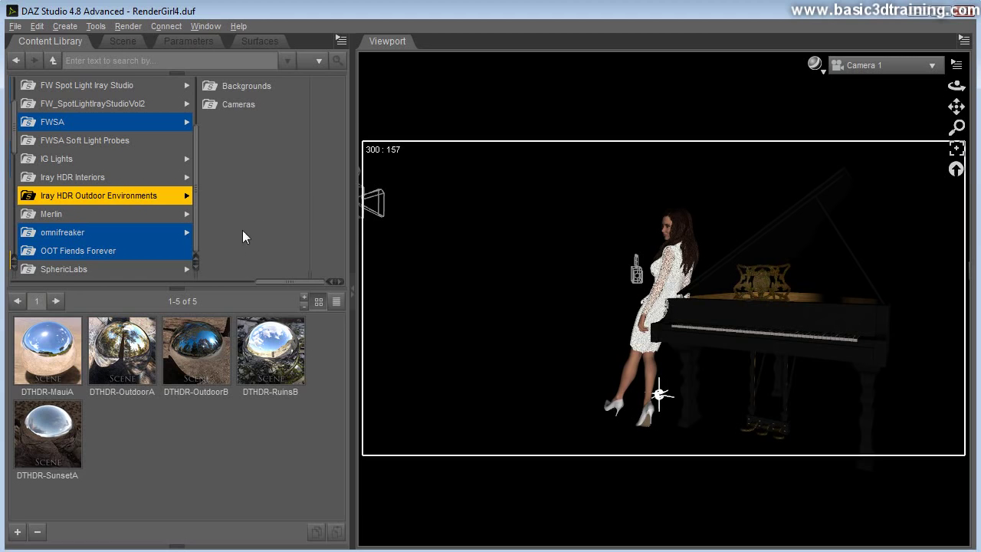
- Render the sharp 1200 × 628 Iray image from Render Settings' General group, then save the last render
{"action": "left_click", "coordinate": [122, 42]}
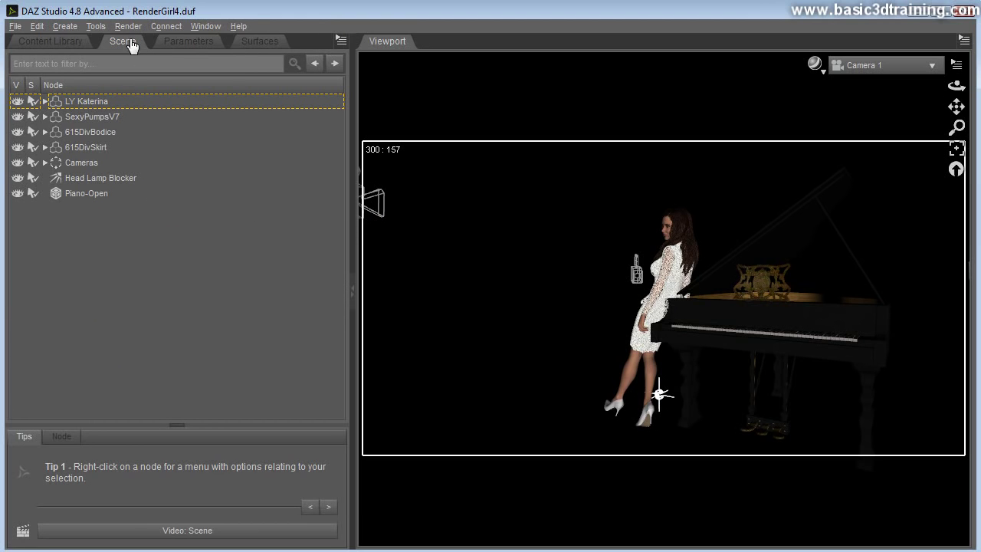
{"action": "left_click", "coordinate": [128, 29]}
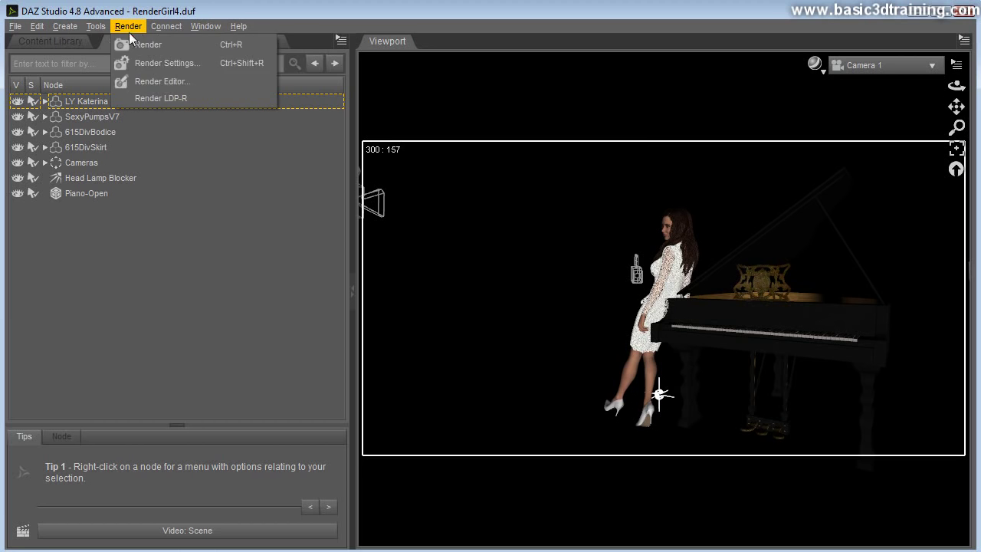
{"action": "left_click", "coordinate": [139, 61]}
{"action": "left_click", "coordinate": [288, 217]}
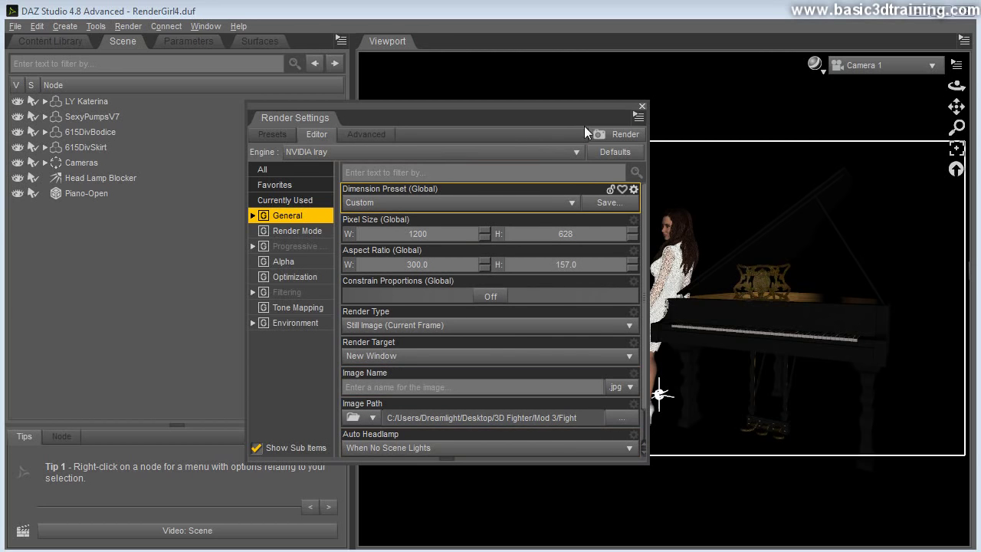
{"action": "left_click", "coordinate": [617, 135]}
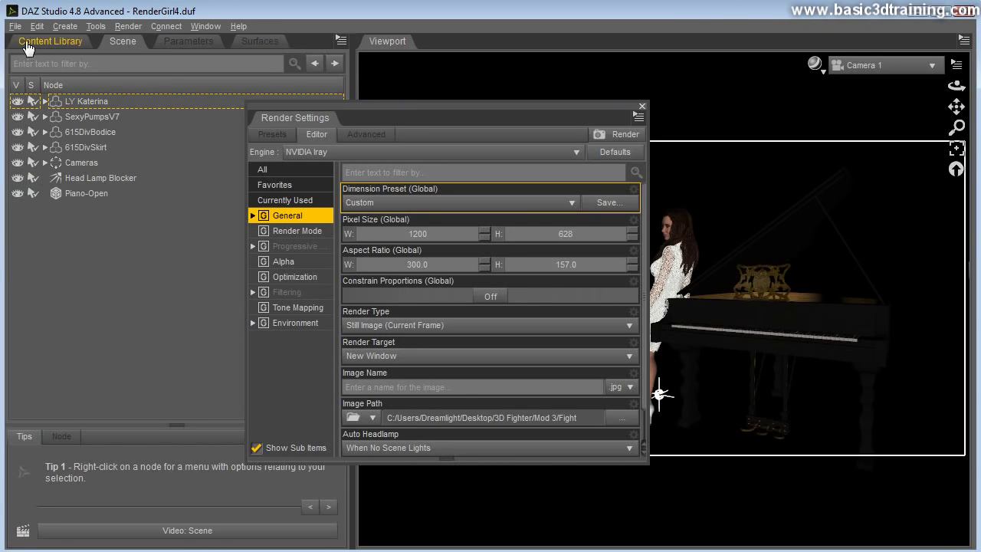
{"action": "left_click", "coordinate": [14, 26]}
- Close Render Settings and select the Cameras group in the Scene tab
{"action": "left_click", "coordinate": [642, 107]}
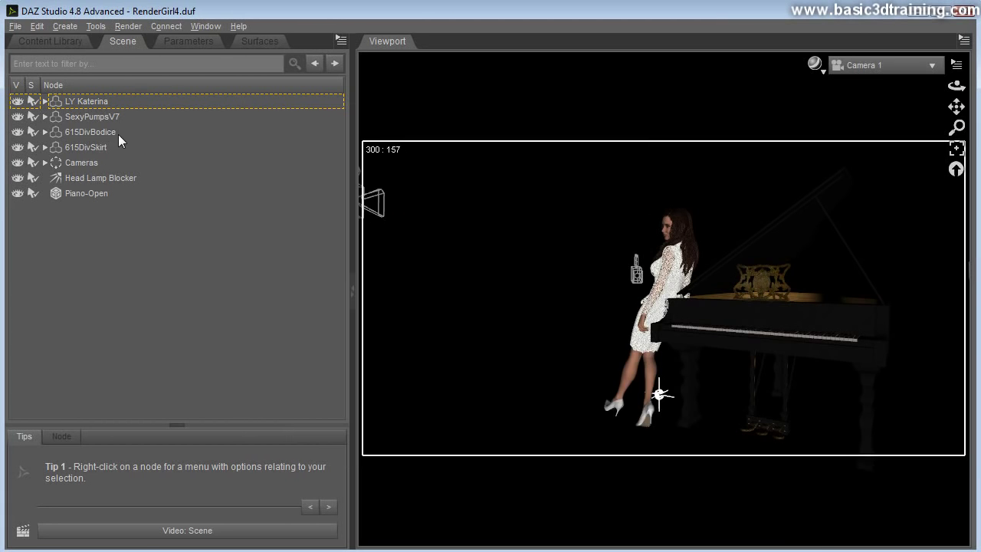
{"action": "left_click", "coordinate": [89, 161]}
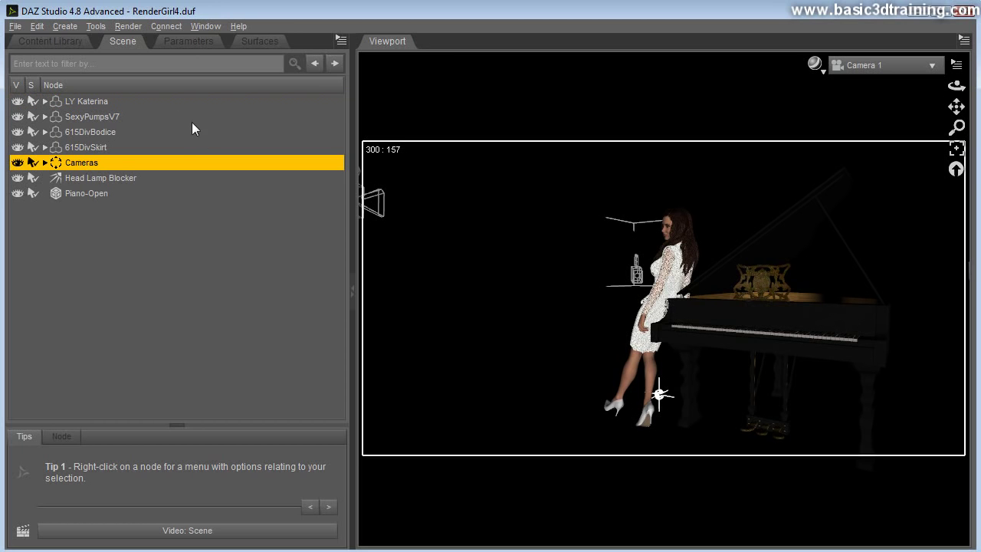
{"action": "left_click", "coordinate": [122, 29]}
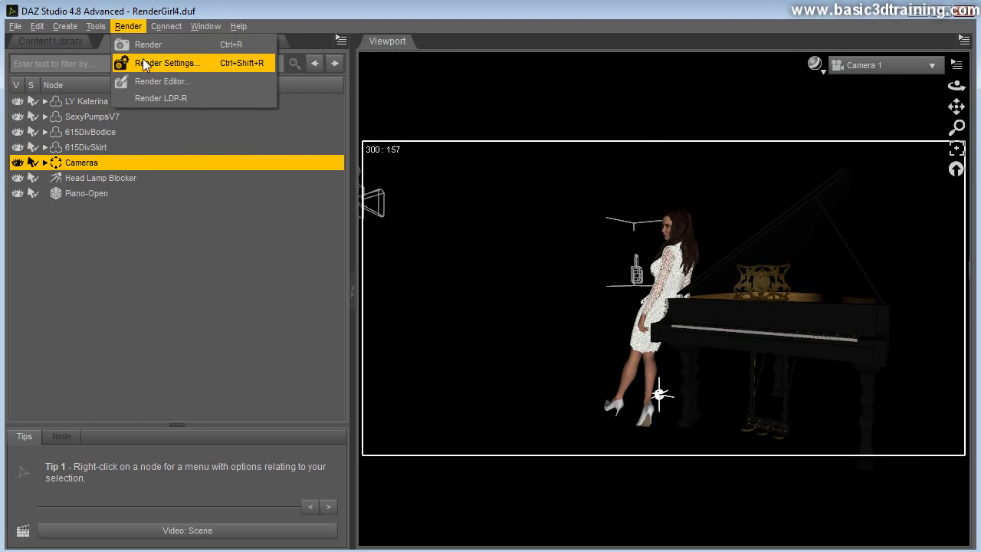
{"action": "left_click", "coordinate": [149, 62]}
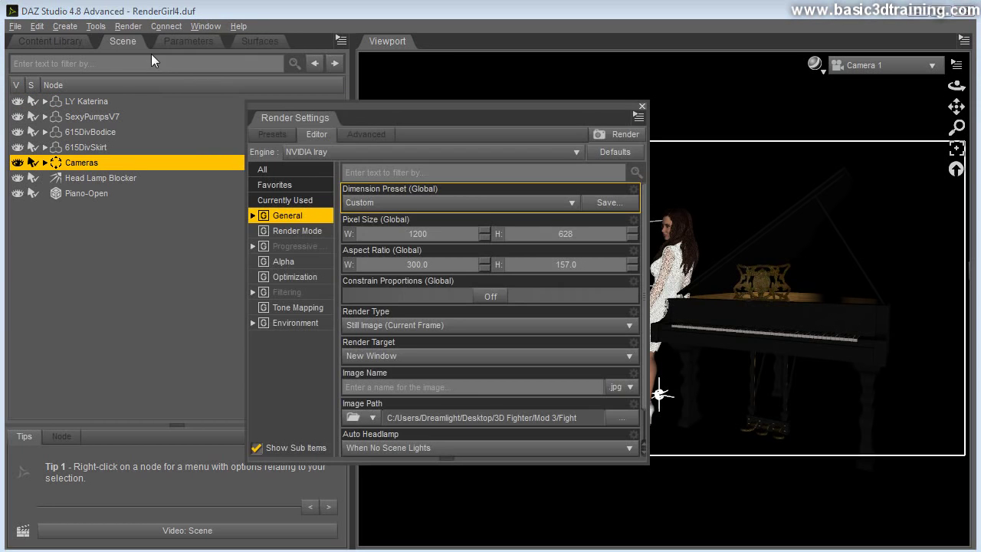
{"action": "left_click", "coordinate": [642, 106]}
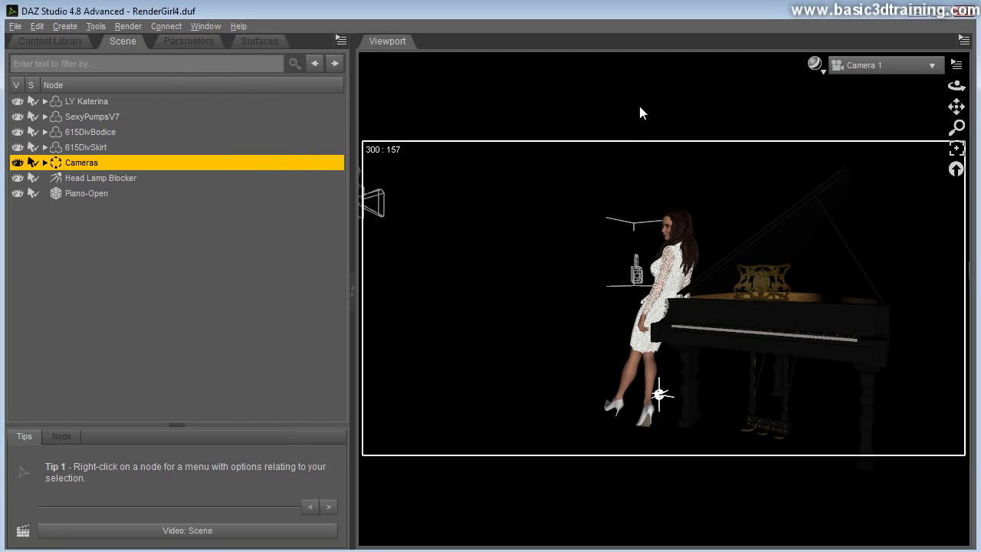
- Browse the Cameras group's General, Transforms, Misc and Display (Rendering, Scene View) parameters
{"action": "left_click", "coordinate": [189, 42]}
{"action": "left_click", "coordinate": [44, 127]}
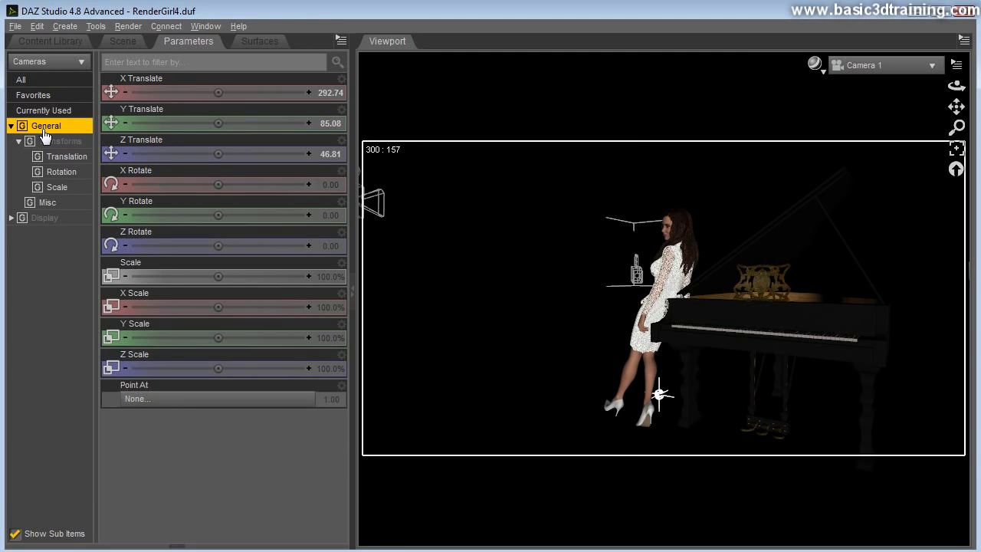
{"action": "left_click", "coordinate": [44, 220]}
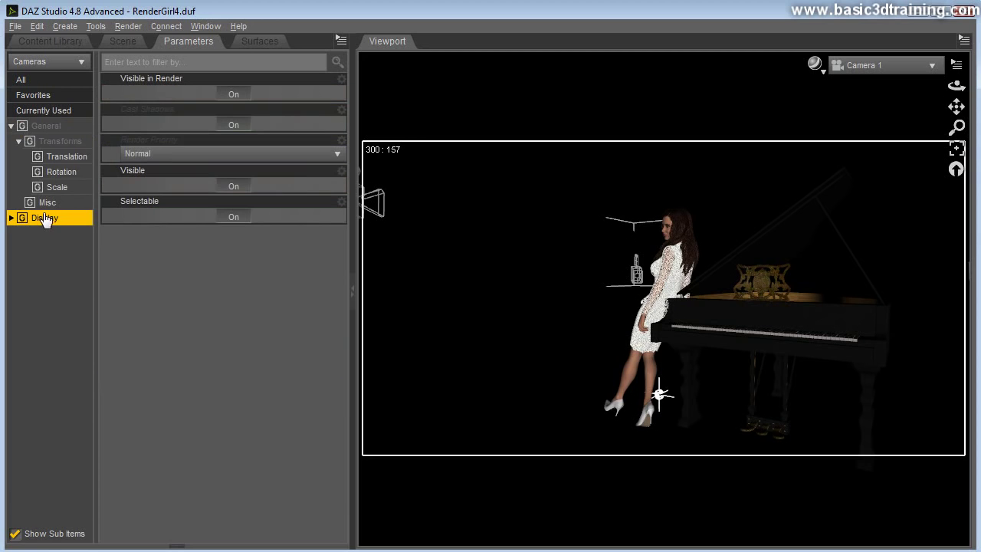
{"action": "left_click", "coordinate": [46, 203]}
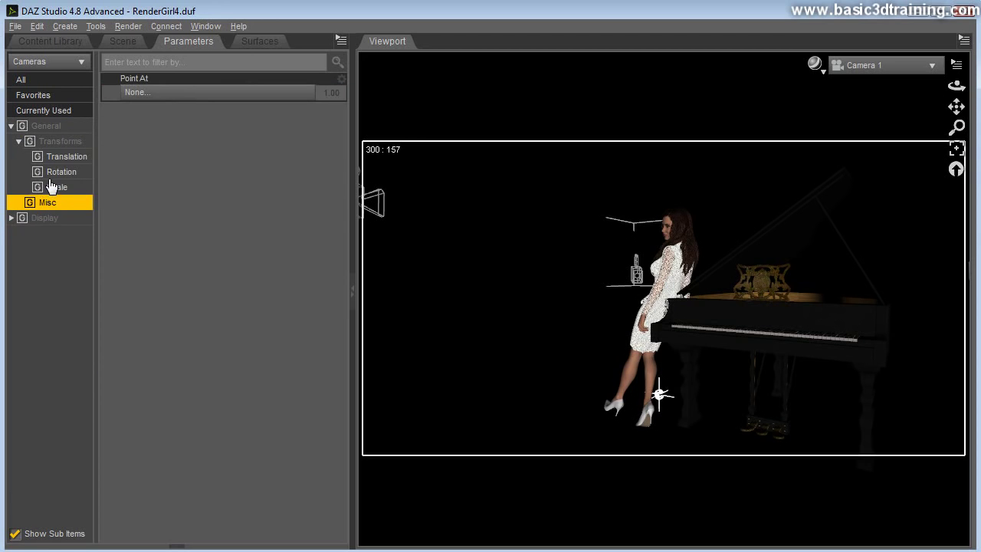
{"action": "left_click", "coordinate": [53, 138]}
{"action": "left_click", "coordinate": [51, 127]}
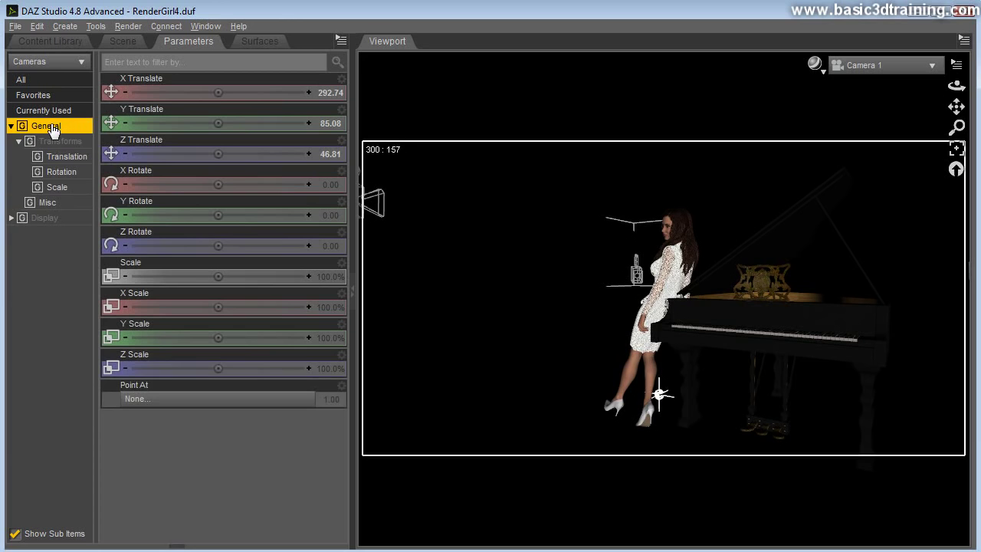
{"action": "left_click", "coordinate": [19, 220]}
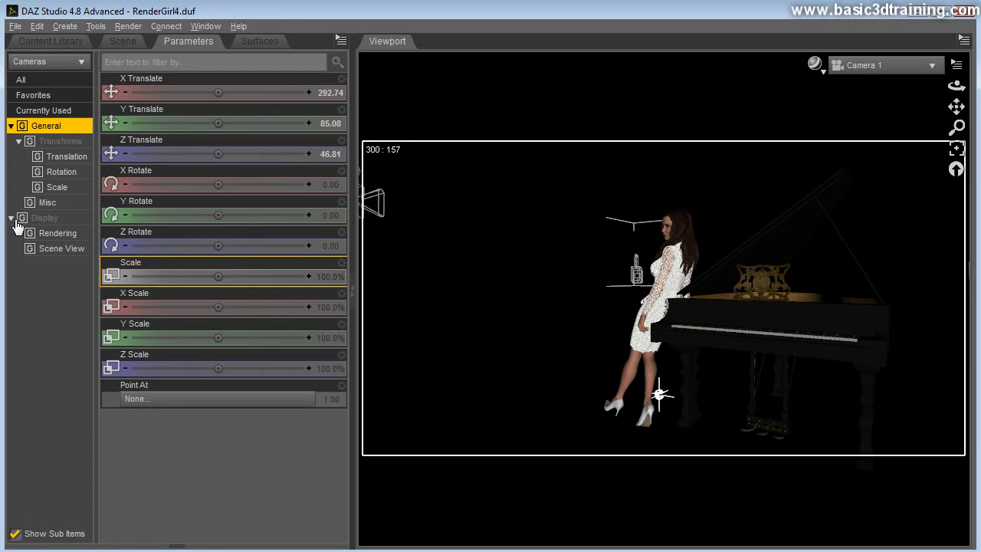
{"action": "left_click", "coordinate": [58, 235]}
{"action": "left_click", "coordinate": [59, 254]}
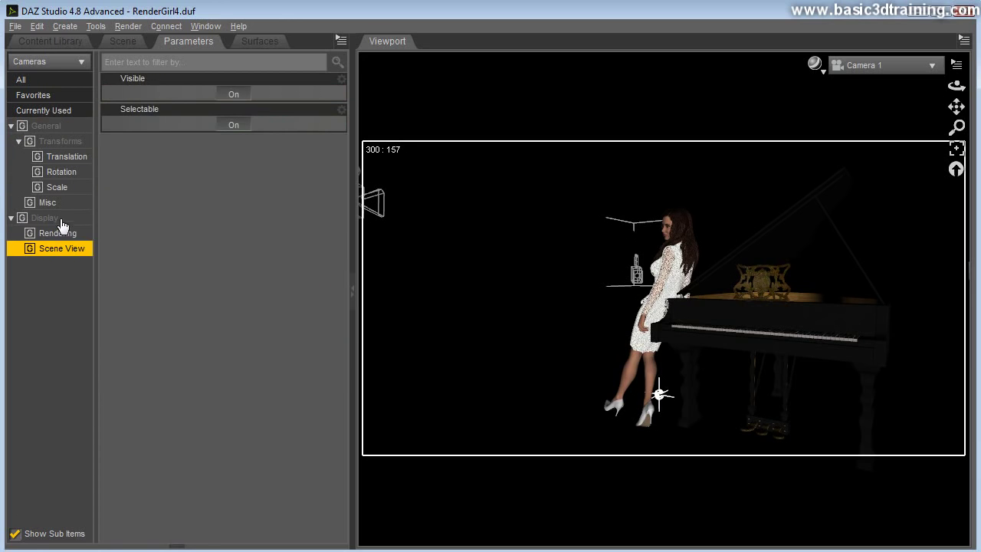
- Show Camera 1 [Front]'s parameters and switch its Depth of Field to On
{"action": "left_click", "coordinate": [656, 299]}
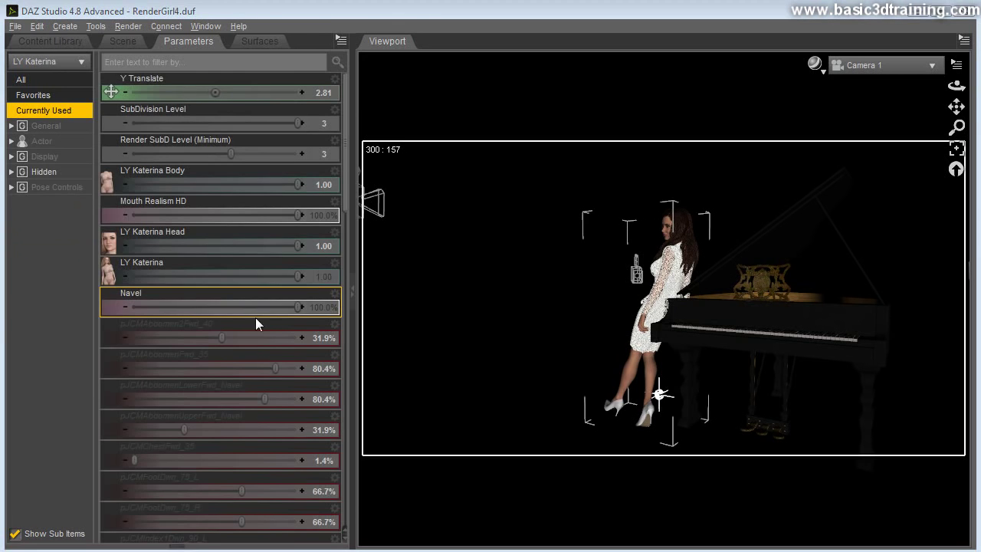
{"action": "left_click", "coordinate": [70, 61]}
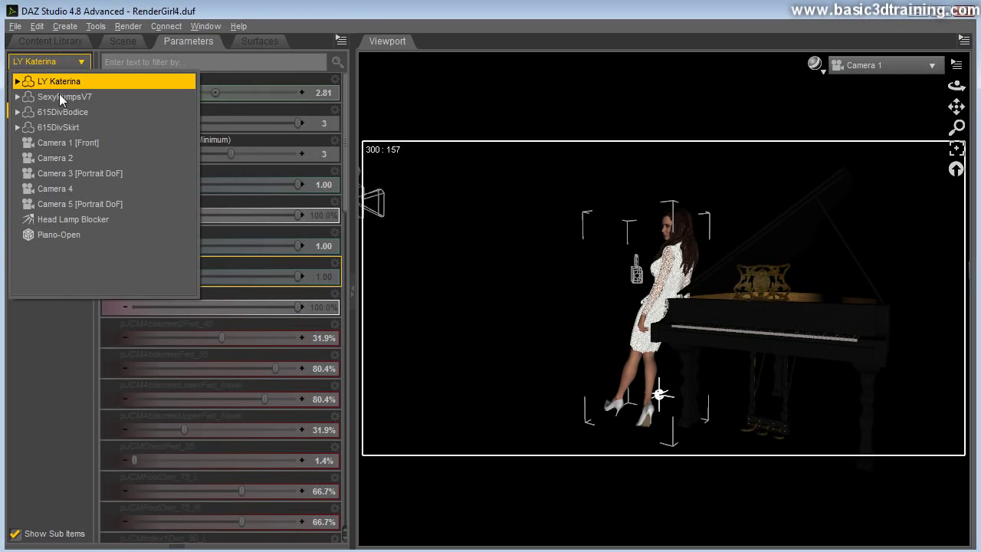
{"action": "left_click", "coordinate": [56, 143]}
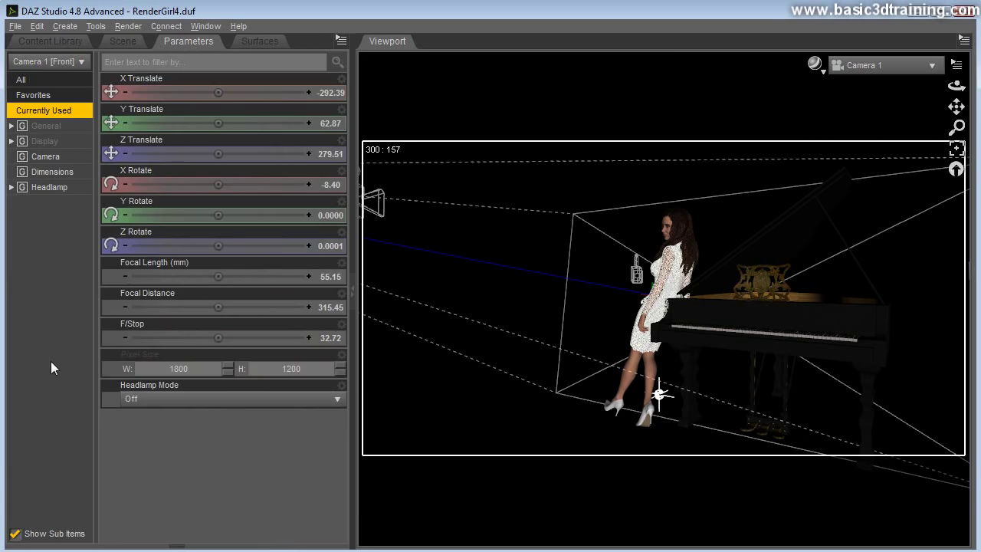
{"action": "left_click", "coordinate": [44, 127]}
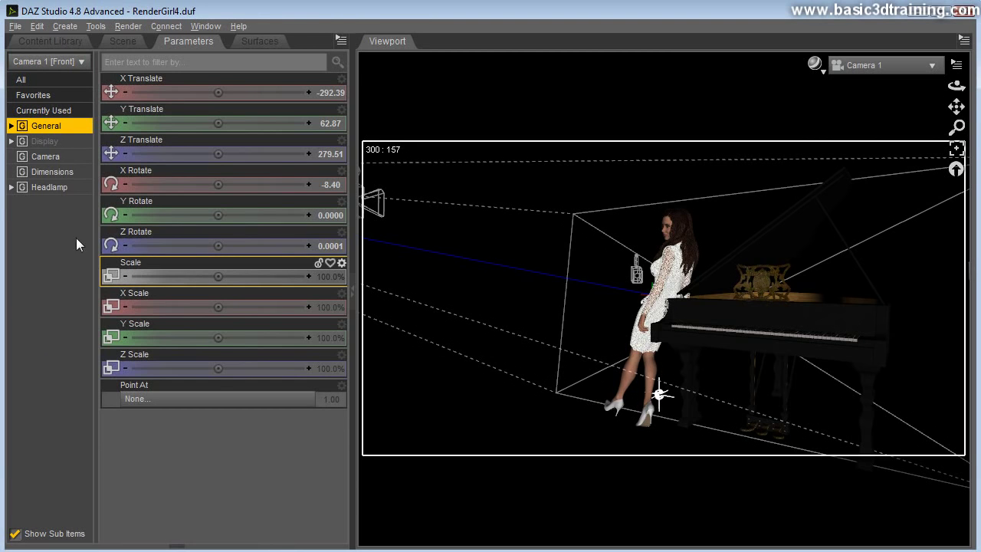
{"action": "left_click", "coordinate": [49, 171]}
{"action": "left_click", "coordinate": [46, 157]}
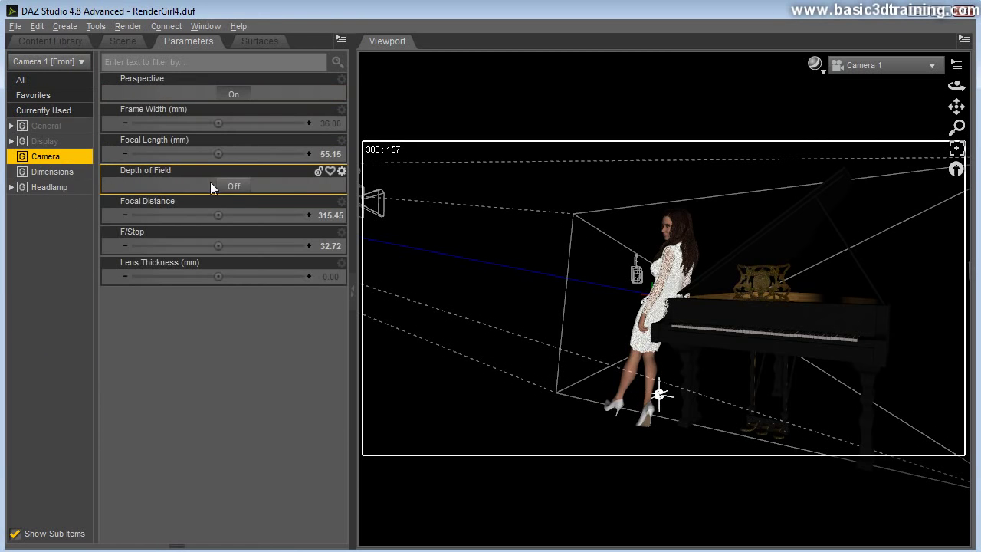
{"action": "left_click", "coordinate": [236, 186]}
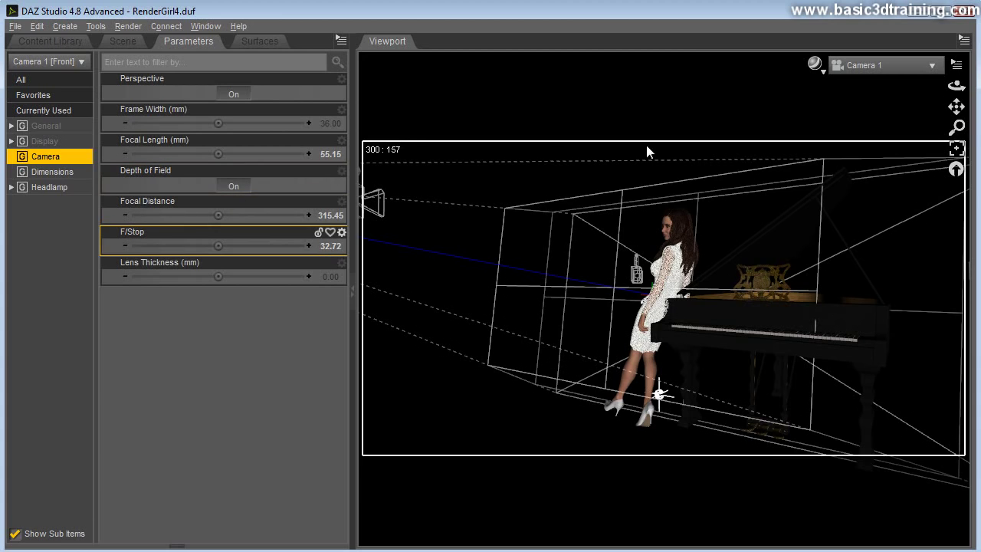
- Switch the viewport to Left View, then Top View
{"action": "left_click", "coordinate": [876, 66]}
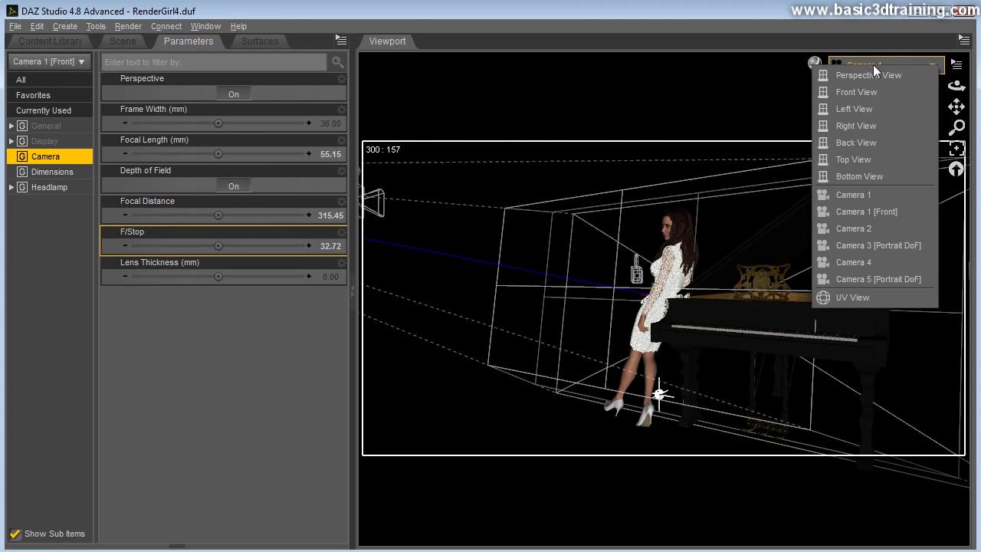
{"action": "left_click", "coordinate": [845, 109]}
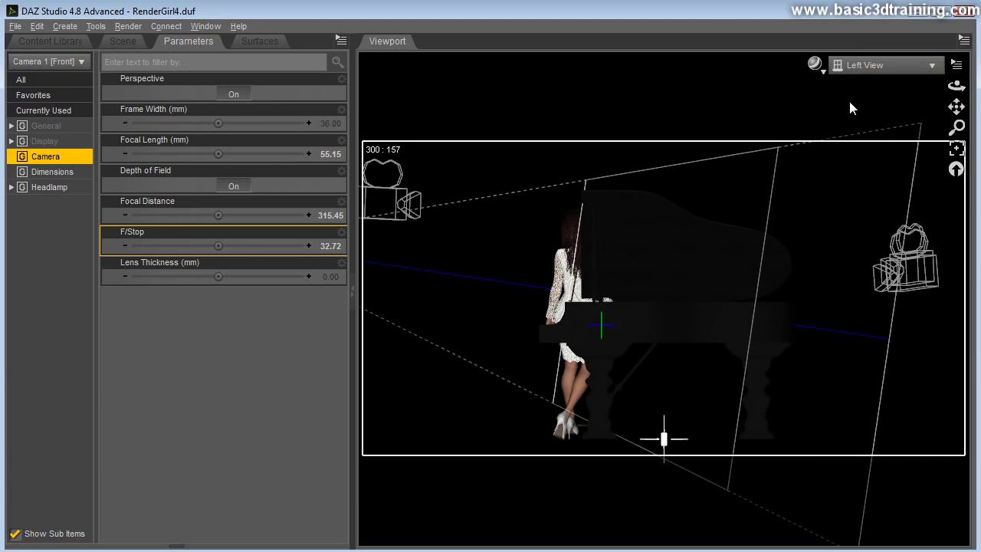
{"action": "left_click", "coordinate": [871, 68]}
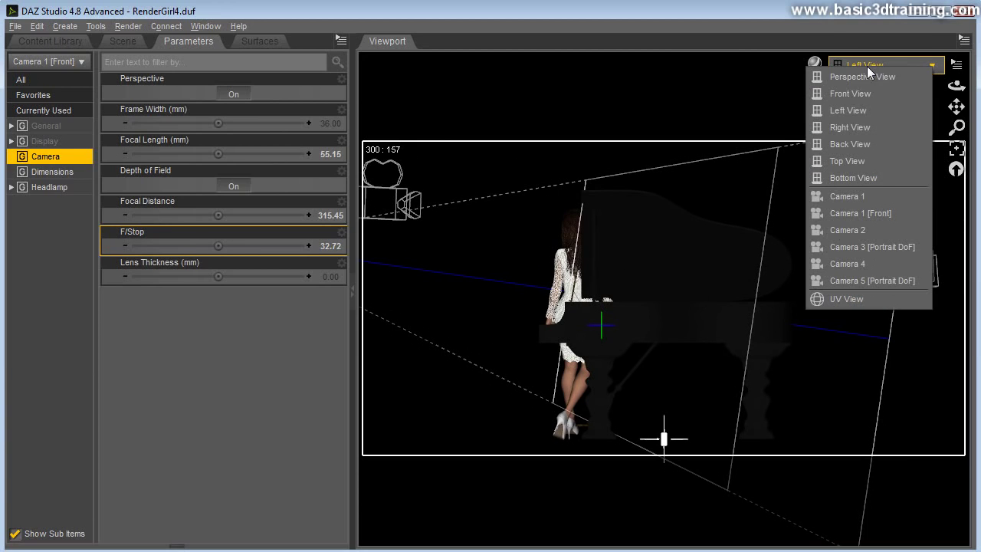
{"action": "left_click", "coordinate": [849, 161]}
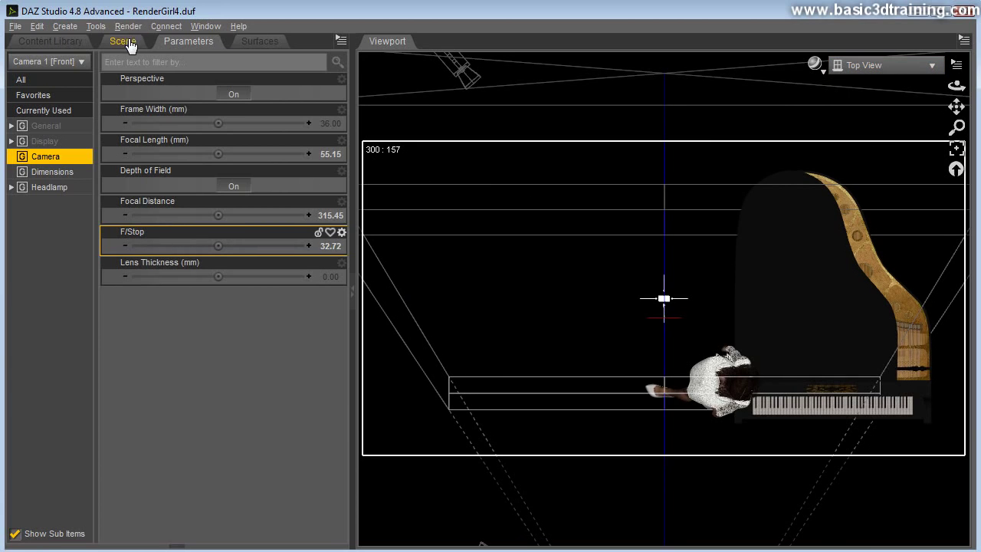
- Lower Camera 1's Focal Distance to 262.69 and set F/Stop to 15
{"action": "mouse_move", "coordinate": [224, 215]}
{"action": "left_mouse_down"}
{"action": "mouse_move", "coordinate": [179, 214]}
{"action": "mouse_move", "coordinate": [226, 229]}
{"action": "left_mouse_up"}
{"action": "left_click", "coordinate": [331, 246]}
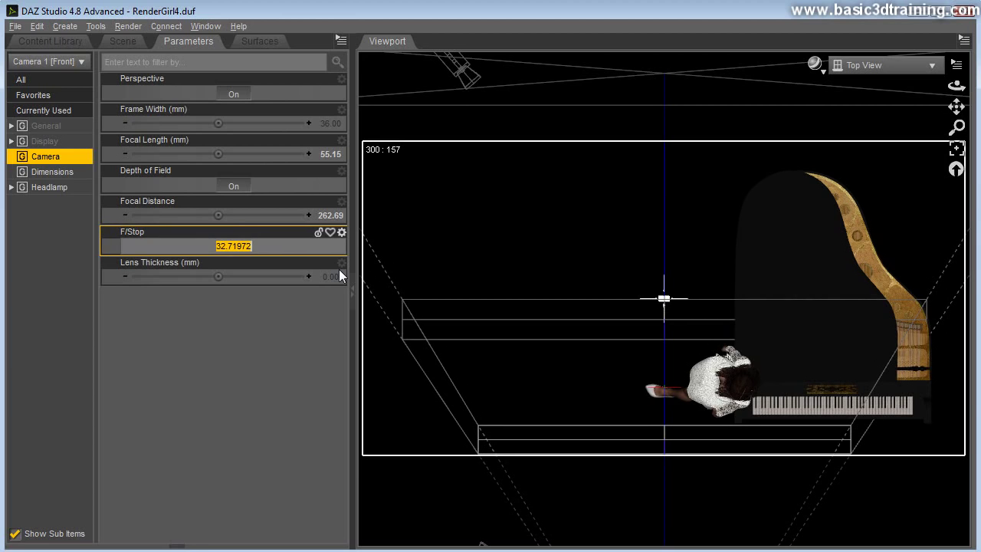
{"action": "type", "text": "15"}
{"action": "key", "text": "Return"}
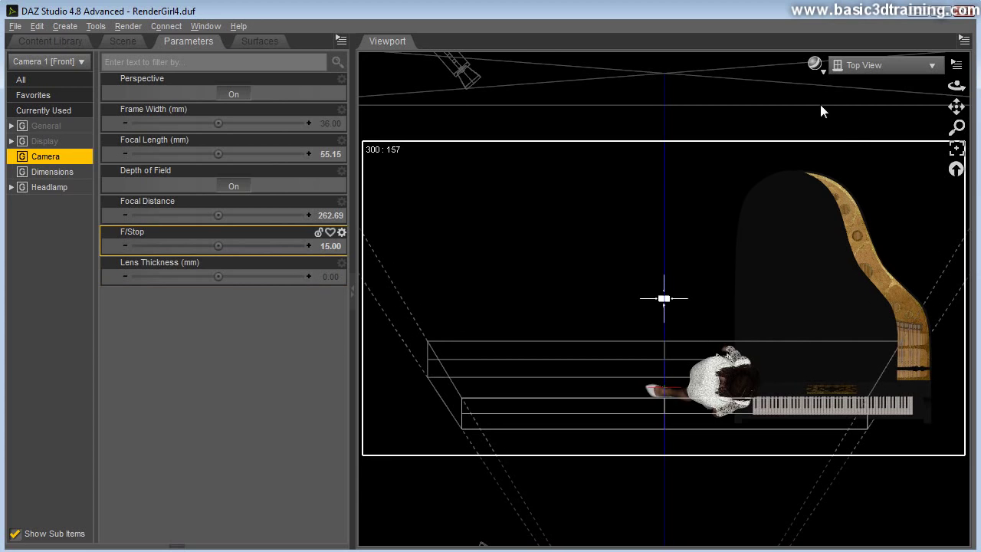
- Switch the viewport to Camera 1 and render the depth-of-field shot
{"action": "left_click", "coordinate": [865, 67]}
{"action": "left_click", "coordinate": [837, 196]}
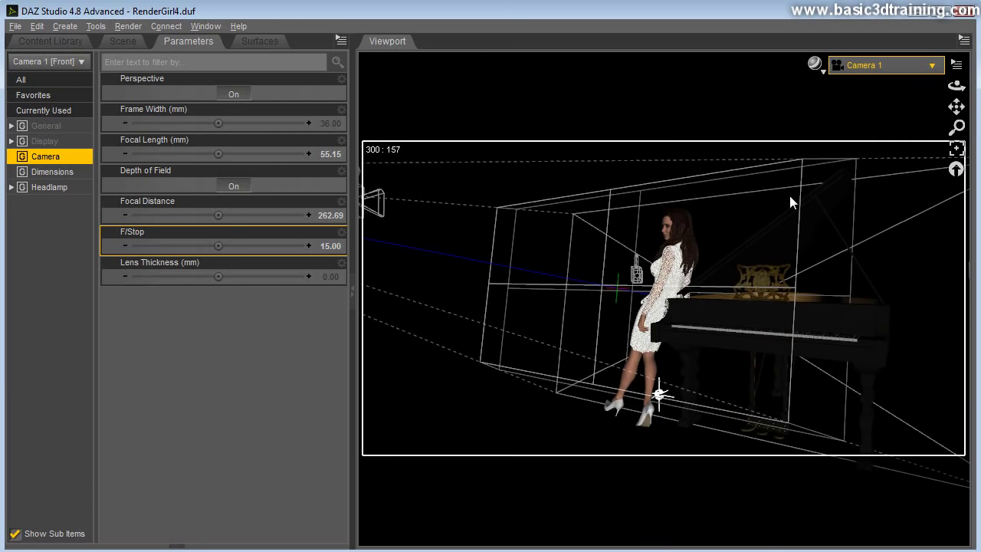
{"action": "left_click", "coordinate": [128, 26]}
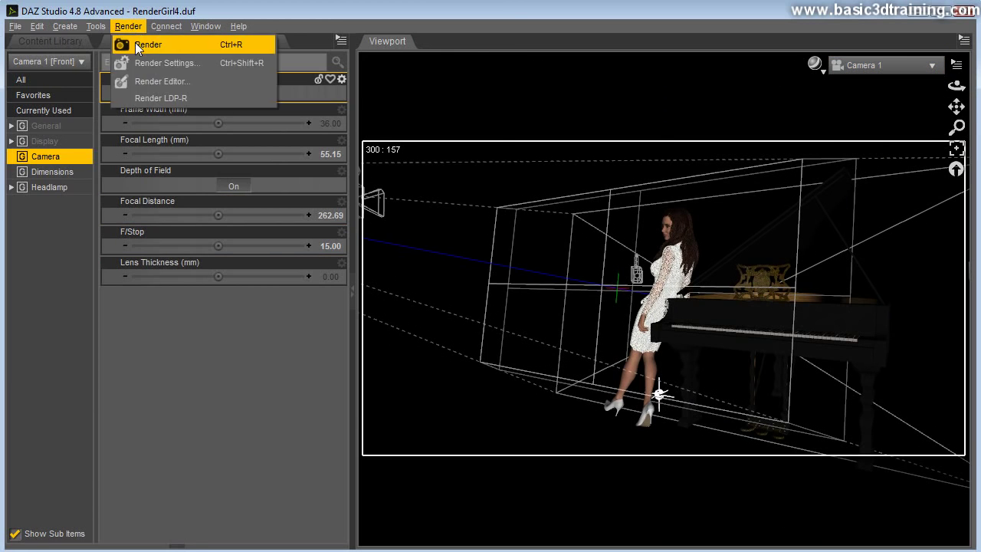
{"action": "left_click", "coordinate": [138, 40]}
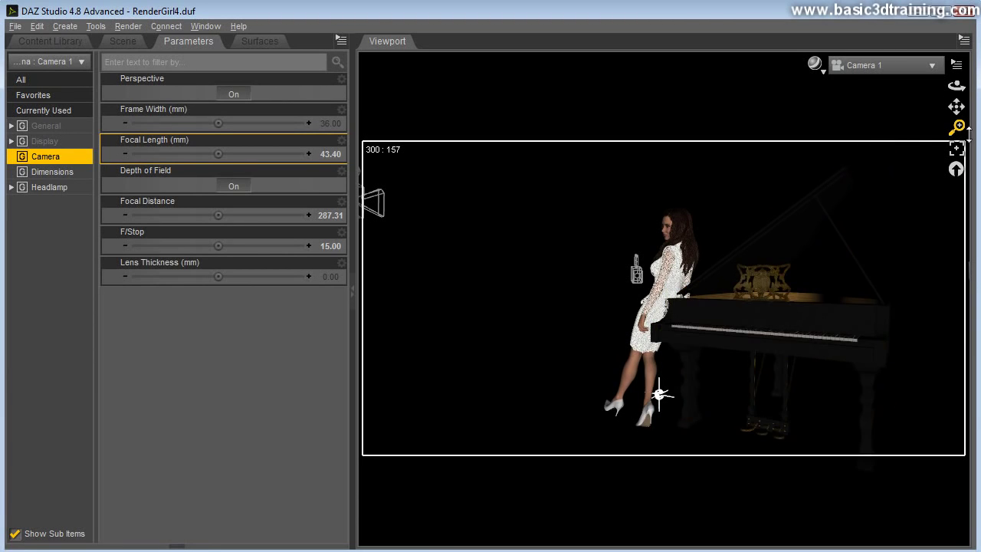
- Zoom, orbit and pan Camera 1 to frame the woman and piano more tightly
{"action": "left_click_drag", "start_coordinate": [957, 127], "coordinate": [957, 84]}
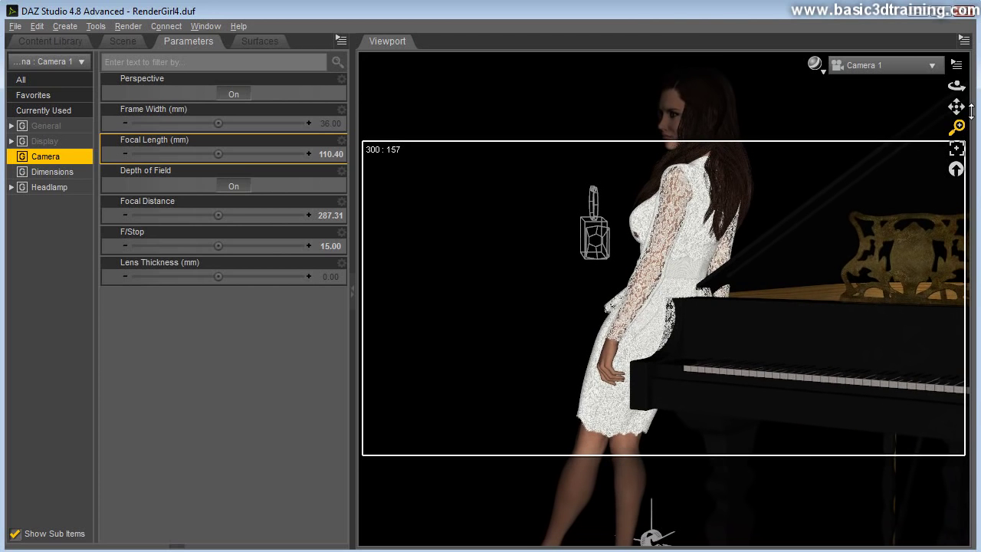
{"action": "left_click_drag", "start_coordinate": [971, 93], "coordinate": [950, 93]}
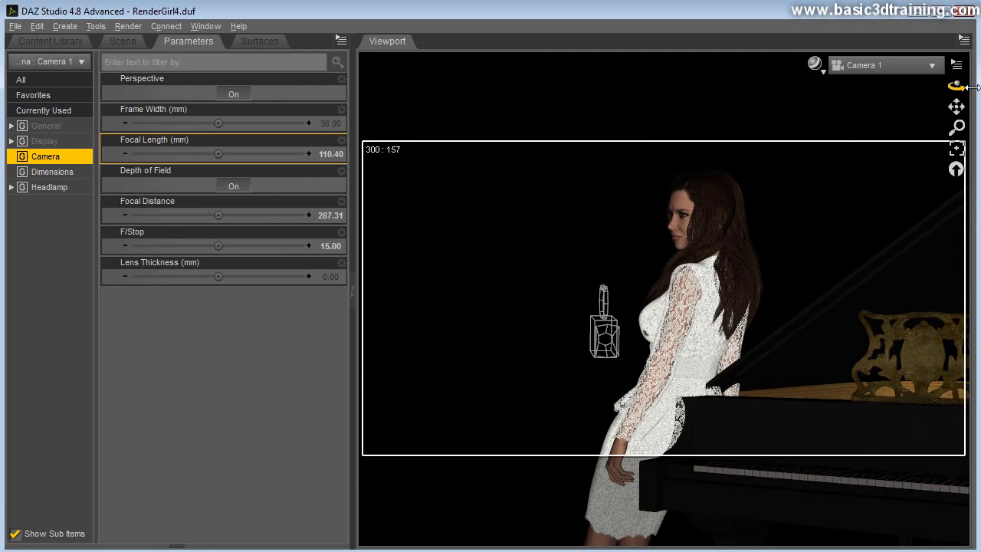
{"action": "mouse_move", "coordinate": [968, 146]}
{"action": "left_mouse_down"}
{"action": "mouse_move", "coordinate": [968, 165]}
{"action": "mouse_move", "coordinate": [970, 150]}
{"action": "left_mouse_up"}
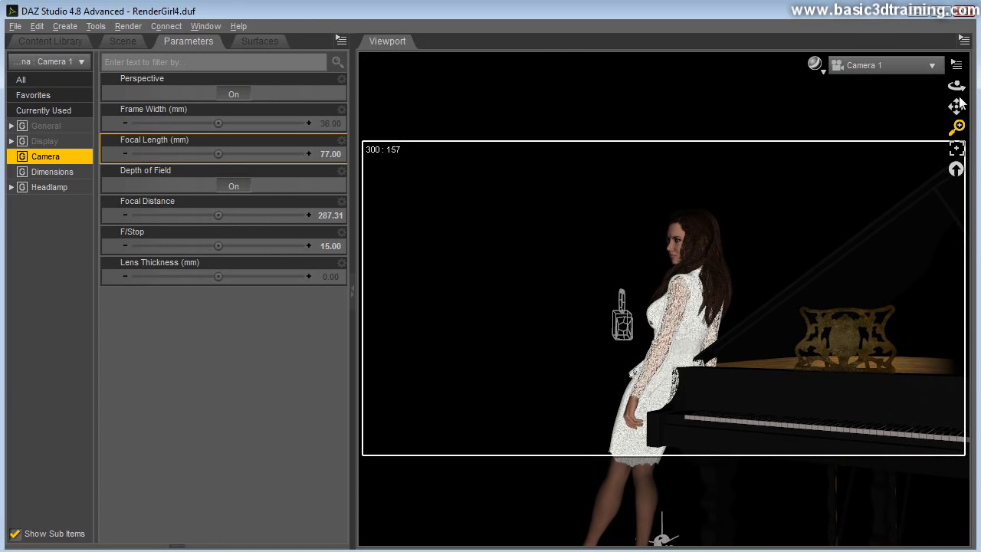
{"action": "left_click_drag", "start_coordinate": [968, 99], "coordinate": [958, 114]}
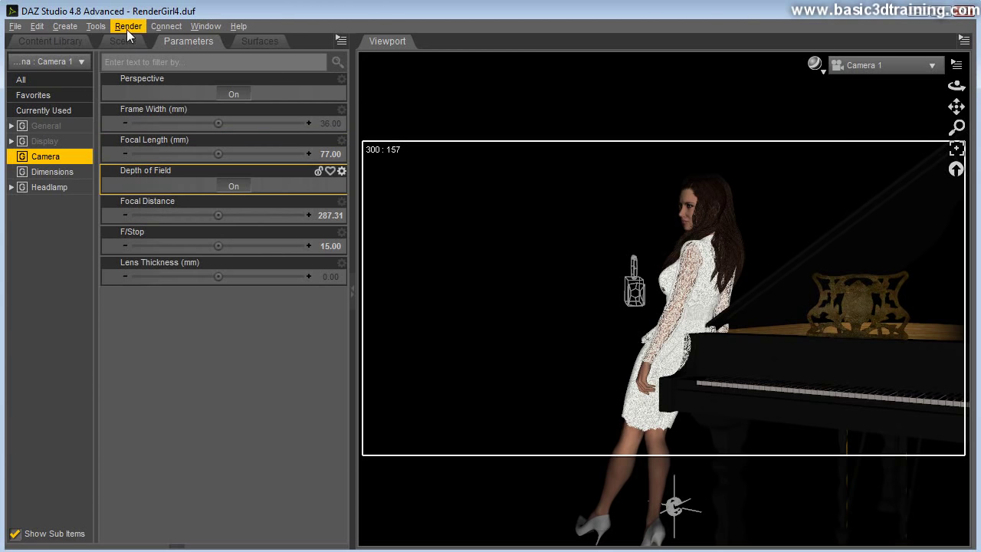
- Render the reframed Camera 1 shot with Ctrl+R
{"action": "key", "text": "ctrl+r"}
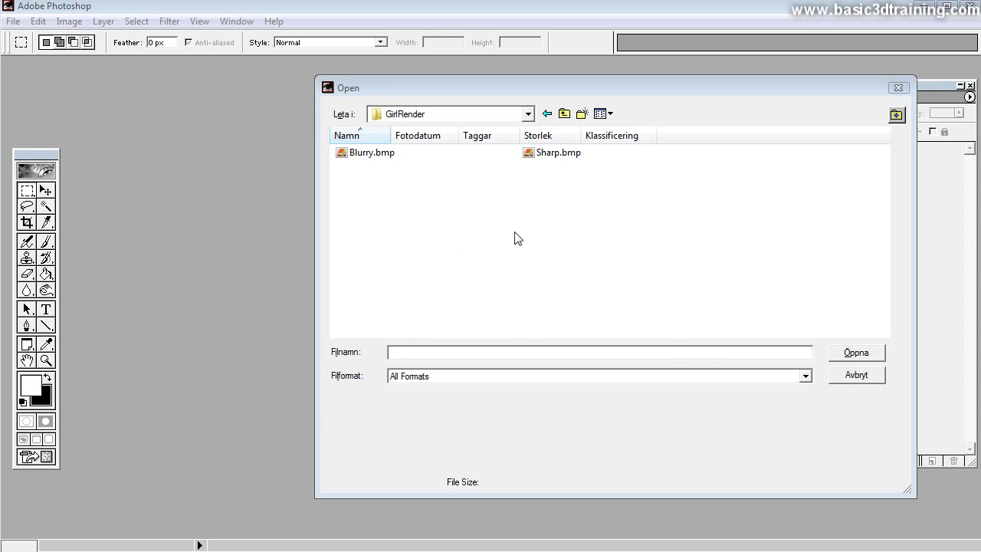
- Open Sharp.bmp and Blurry.bmp together from the GirlRender folder
{"action": "left_click_drag", "start_coordinate": [512, 89], "coordinate": [491, 99]}
{"action": "left_click", "coordinate": [537, 163]}
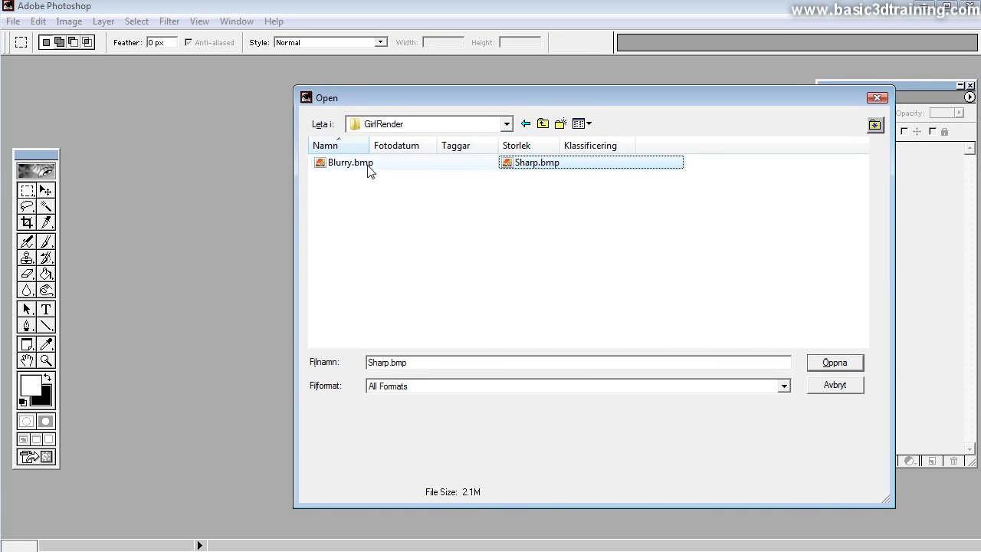
{"action": "left_click", "coordinate": [362, 164], "text": "ctrl"}
{"action": "left_click", "coordinate": [819, 365]}
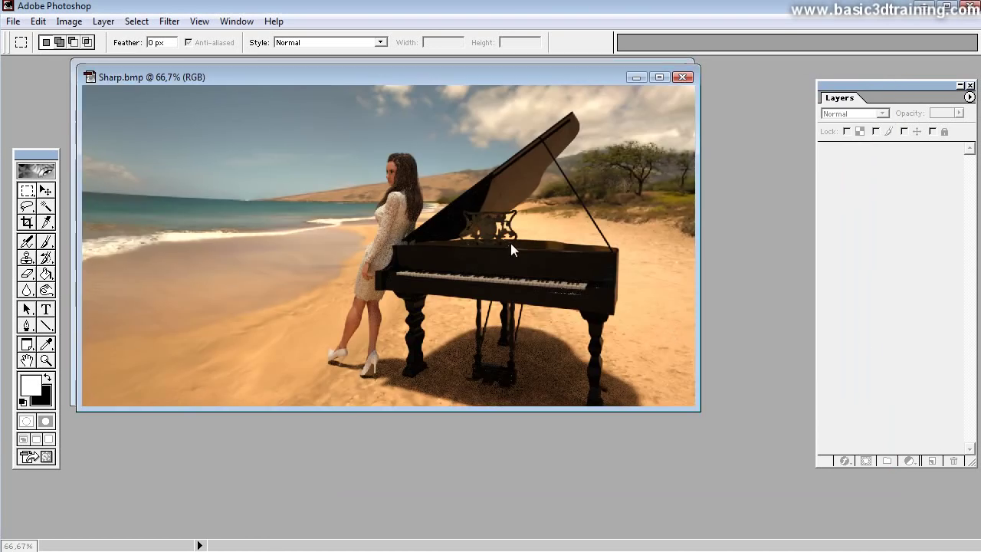
- Arrange the Sharp.bmp and Blurry.bmp windows side by side, Sharp at 100%
{"action": "left_click_drag", "start_coordinate": [198, 77], "coordinate": [138, 72]}
{"action": "key", "text": "ctrl+alt+0"}
{"action": "left_click_drag", "start_coordinate": [704, 421], "coordinate": [845, 545]}
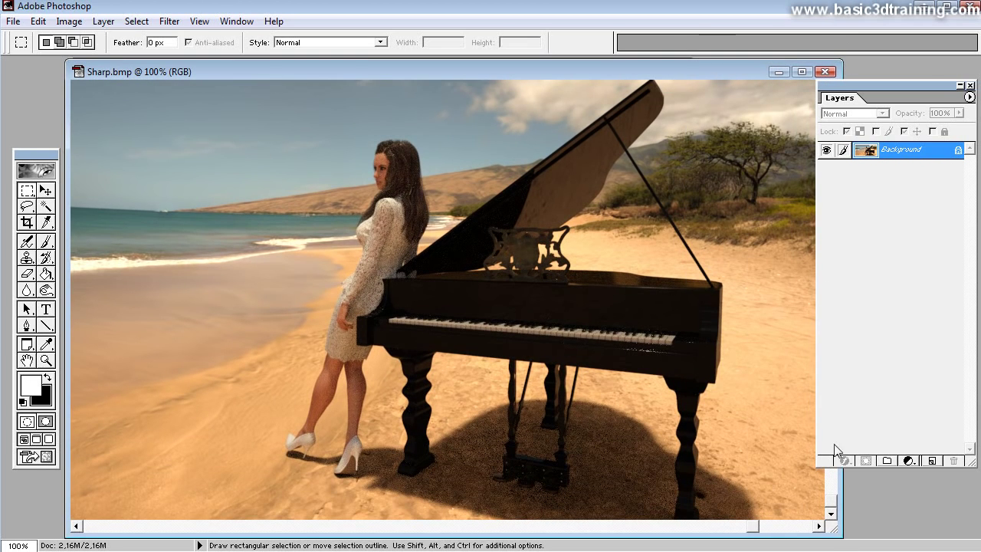
{"action": "left_click_drag", "start_coordinate": [842, 487], "coordinate": [894, 489]}
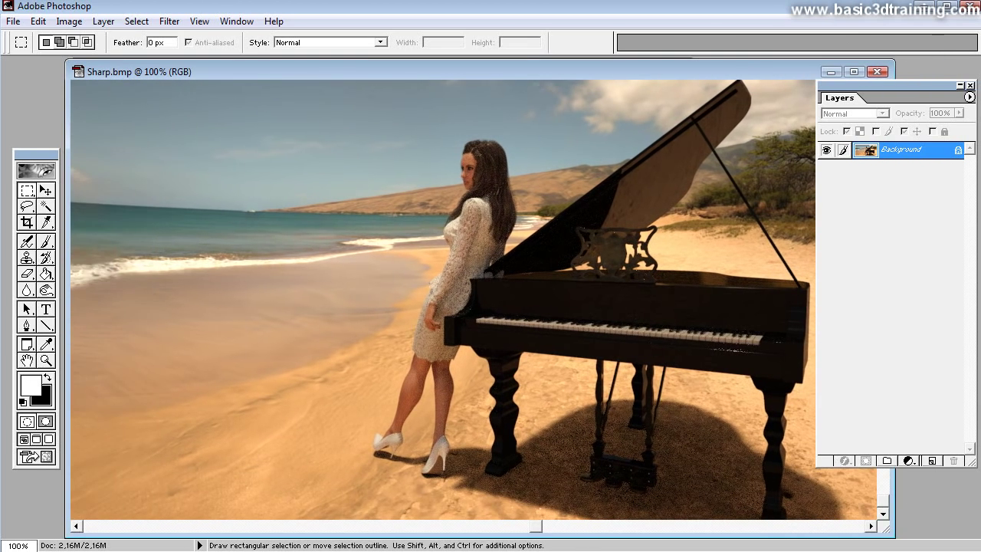
{"action": "left_click_drag", "start_coordinate": [290, 69], "coordinate": [281, 112]}
{"action": "left_click_drag", "start_coordinate": [250, 28], "coordinate": [249, 70]}
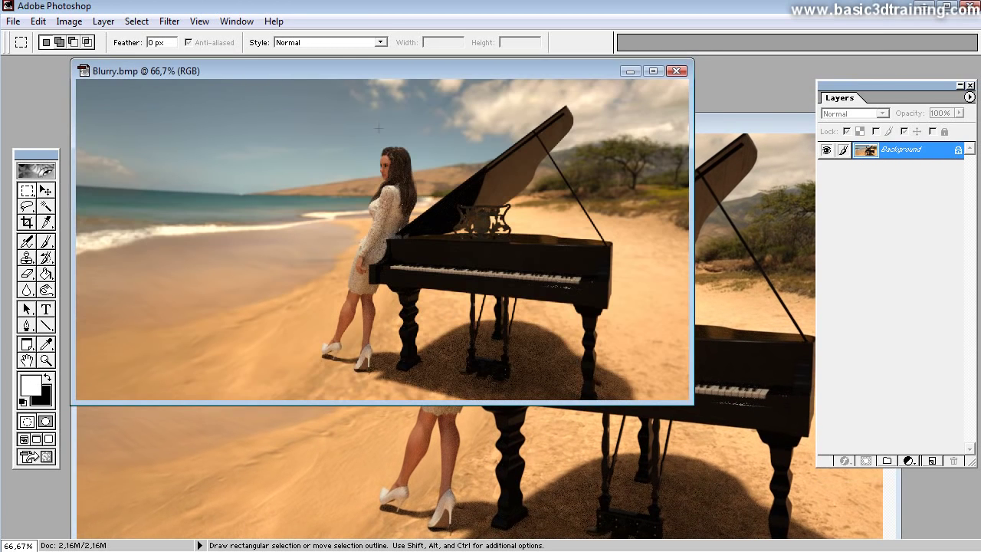
- Select all of Blurry.bmp, then bring Sharp.bmp to the front
{"action": "key", "text": "ctrl"}
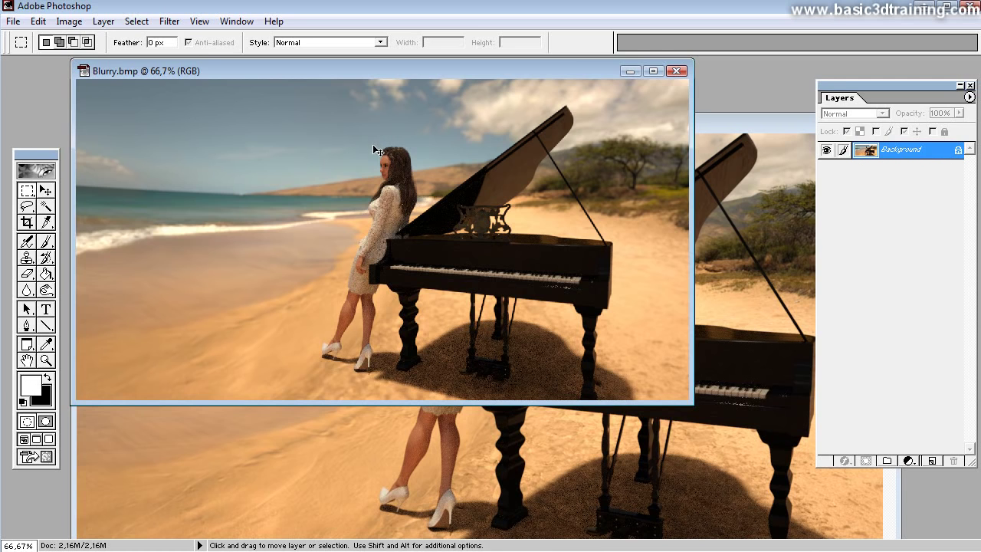
{"action": "key", "text": "ctrl+a"}
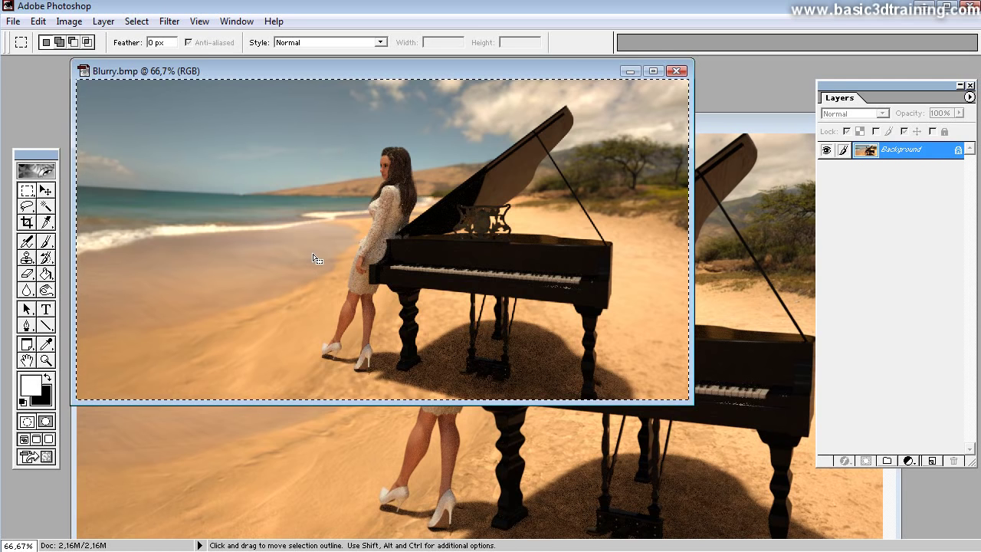
{"action": "left_click", "coordinate": [726, 122]}
- Paste the blurry render as Layer 1, compare it against Background, and add a layer mask
{"action": "left_click_drag", "start_coordinate": [588, 135], "coordinate": [569, 80]}
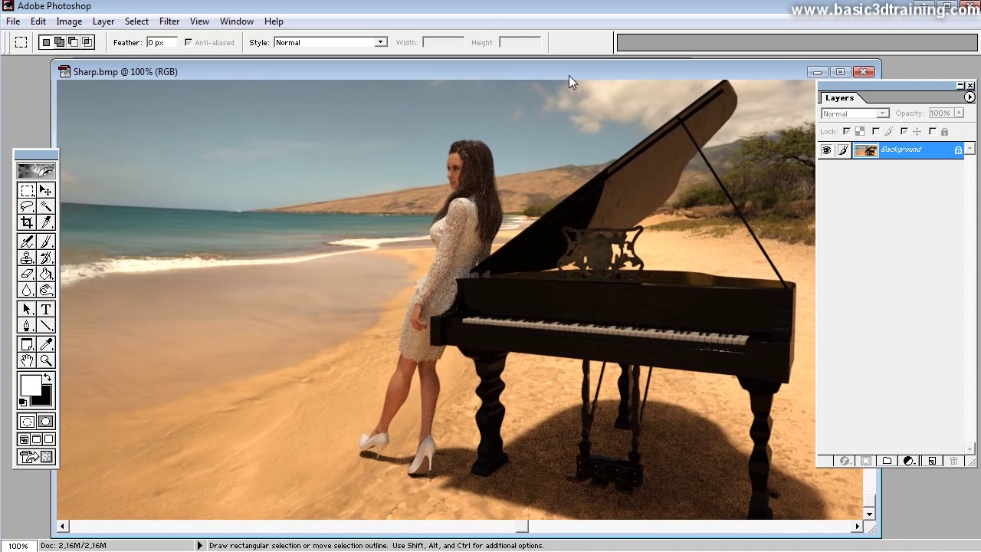
{"action": "key", "text": "ctrl+v"}
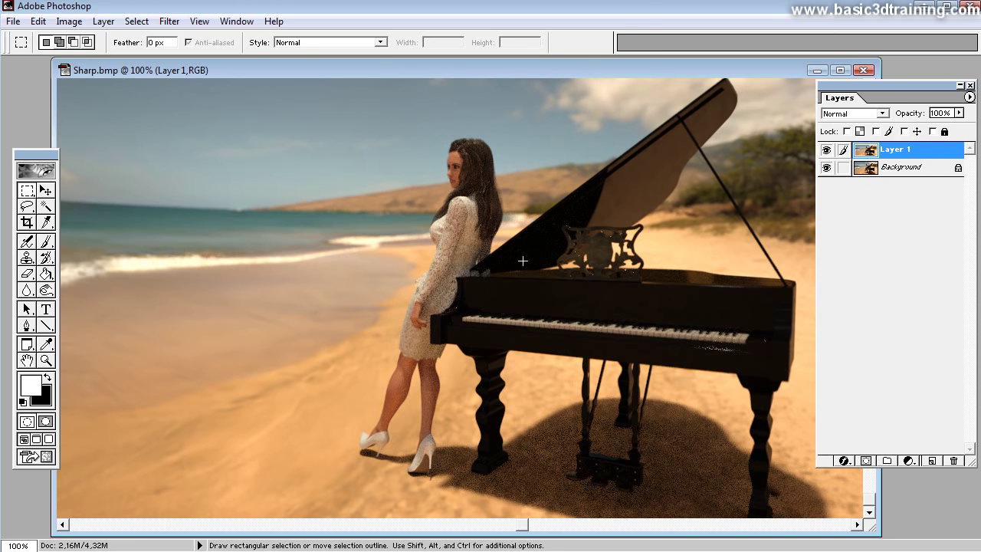
{"action": "left_click", "coordinate": [827, 149]}
{"action": "left_click", "coordinate": [827, 150]}
{"action": "left_click", "coordinate": [827, 149]}
{"action": "left_click", "coordinate": [827, 149]}
{"action": "left_click", "coordinate": [867, 461]}
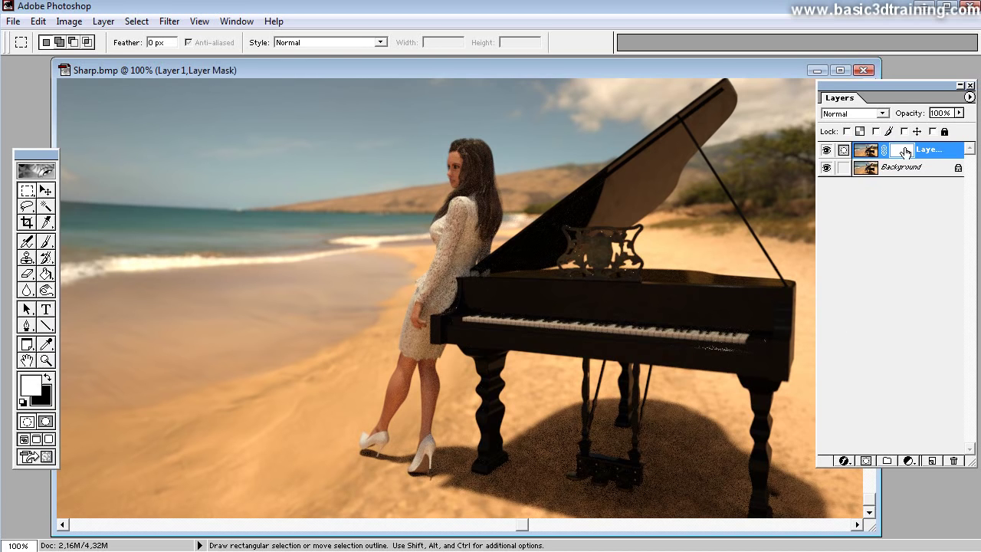
- Draw a vertical gradient on Layer 1's mask with the Gradient Tool
{"action": "left_click", "coordinate": [47, 275]}
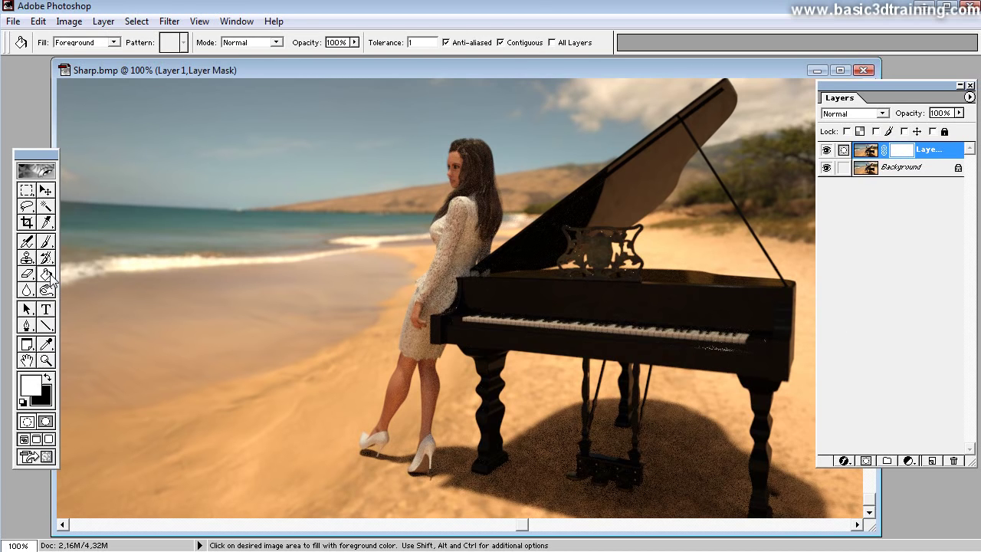
{"action": "left_click_drag", "start_coordinate": [51, 276], "coordinate": [100, 273]}
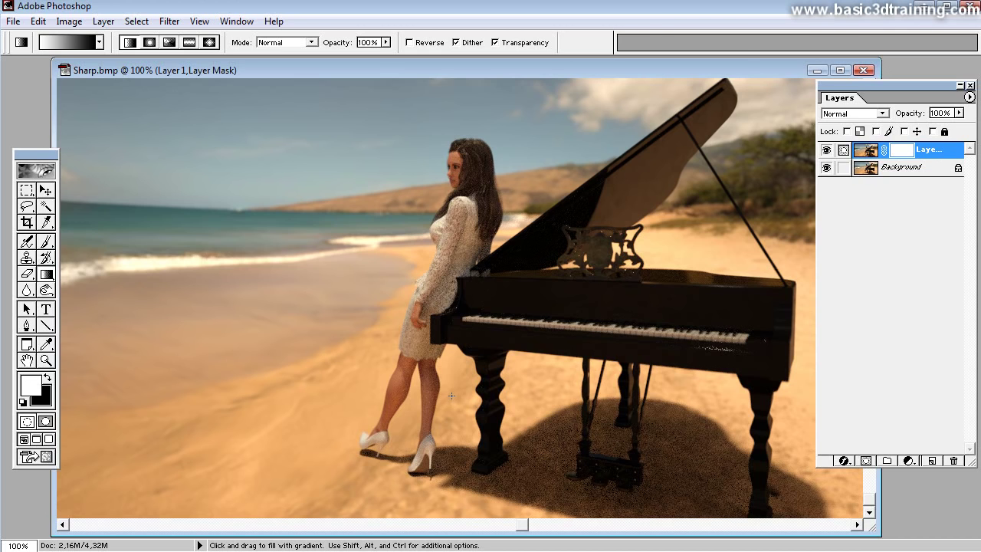
{"action": "left_click_drag", "start_coordinate": [449, 402], "coordinate": [448, 305], "text": "shift"}
{"action": "left_click_drag", "start_coordinate": [449, 270], "coordinate": [465, 278], "text": "shift"}
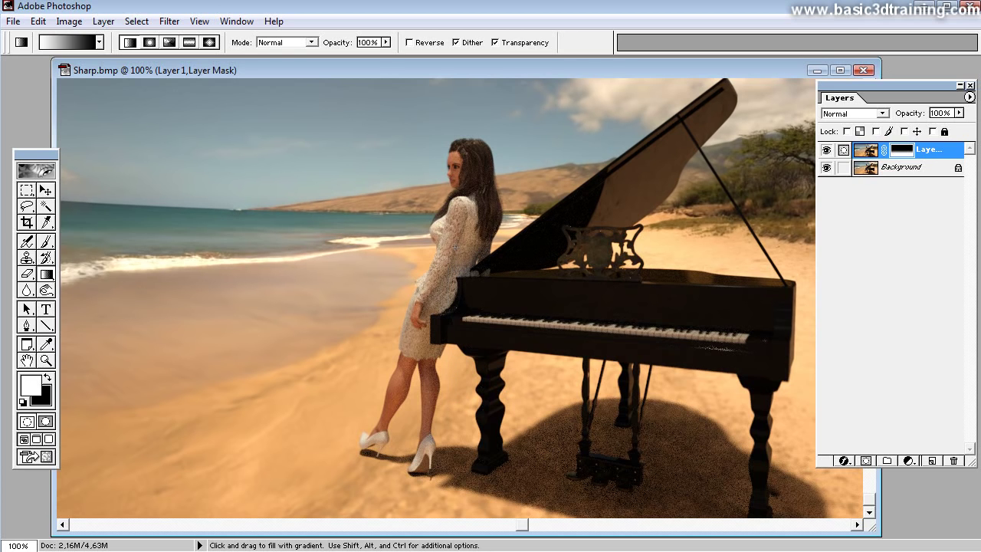
{"action": "left_click_drag", "start_coordinate": [451, 298], "coordinate": [452, 391], "text": "shift"}
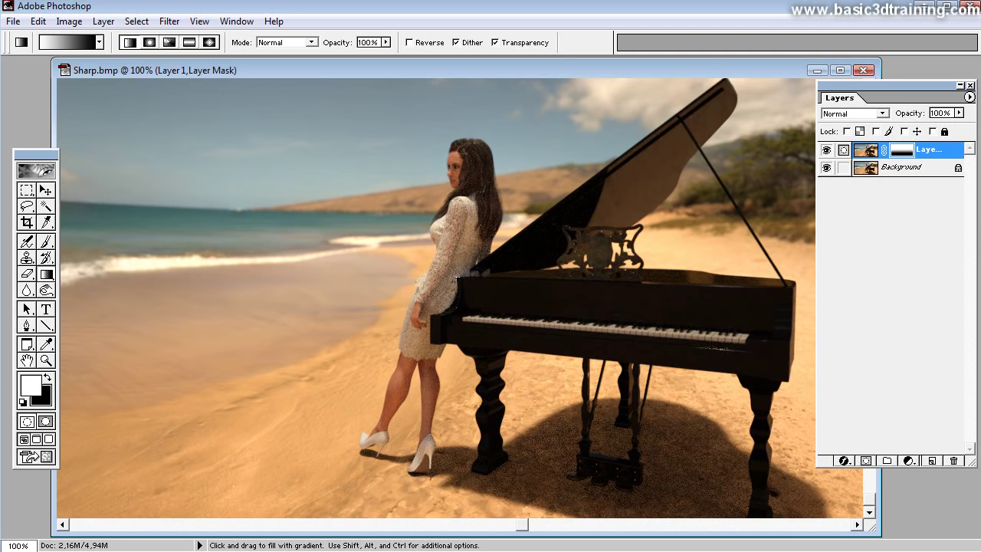
- Reposition the image window, Layers palette and tool palette for more room
{"action": "left_click_drag", "start_coordinate": [288, 71], "coordinate": [245, 70]}
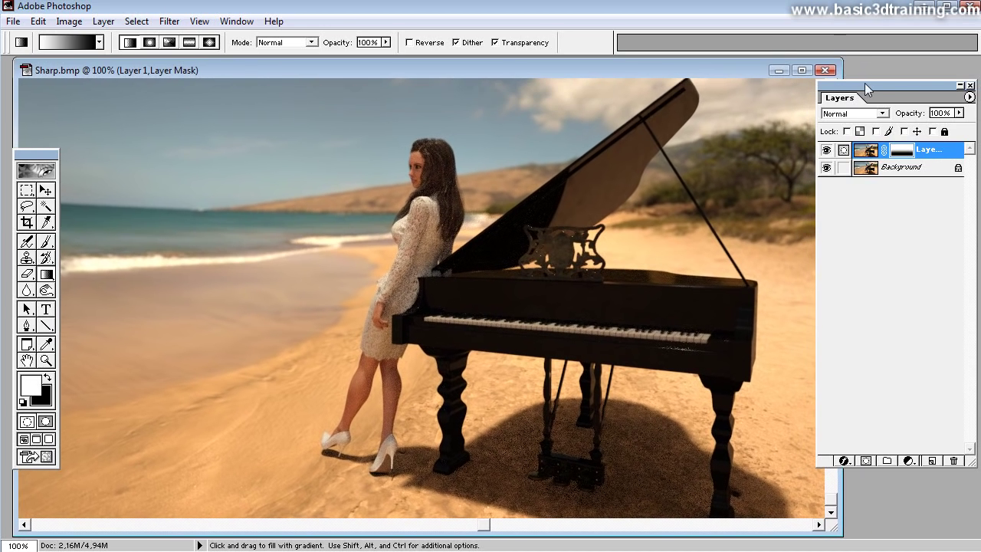
{"action": "left_click_drag", "start_coordinate": [864, 84], "coordinate": [914, 105]}
{"action": "left_click_drag", "start_coordinate": [671, 72], "coordinate": [678, 70]}
{"action": "left_click_drag", "start_coordinate": [22, 161], "coordinate": [2, 160]}
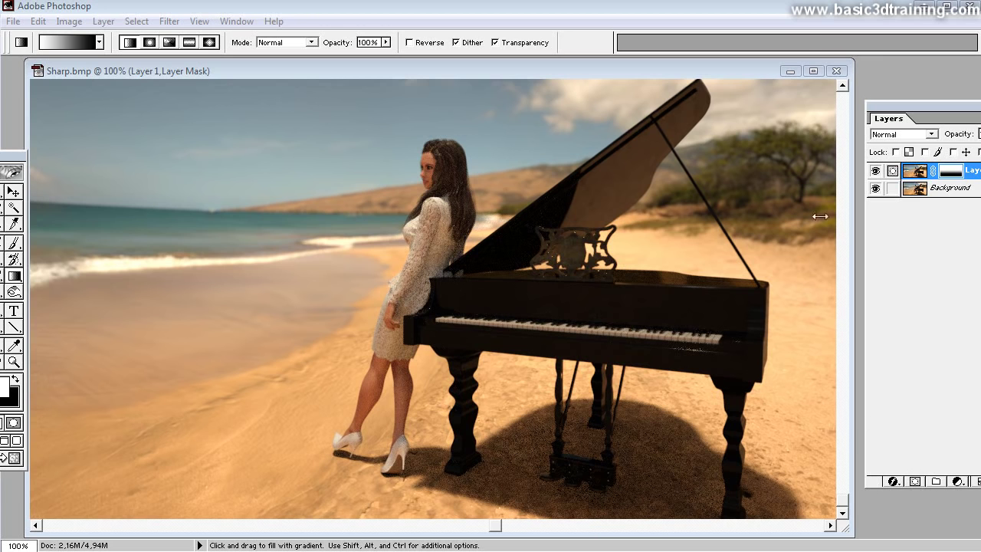
- Merge Layer 1 down into the background to flatten Sharp.bmp into a single layer
{"action": "left_click", "coordinate": [843, 87]}
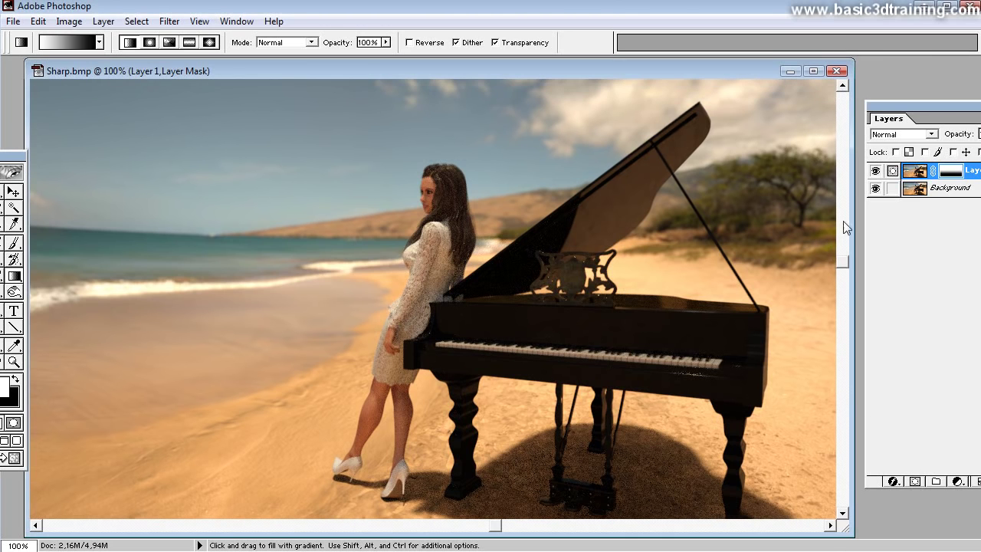
{"action": "left_click_drag", "start_coordinate": [843, 263], "coordinate": [842, 423]}
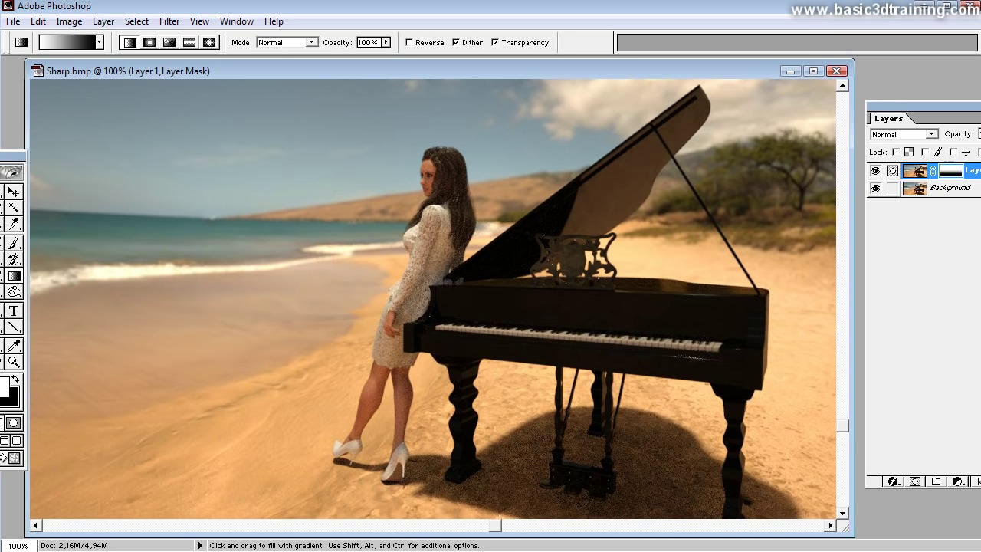
{"action": "key", "text": "ctrl+e"}
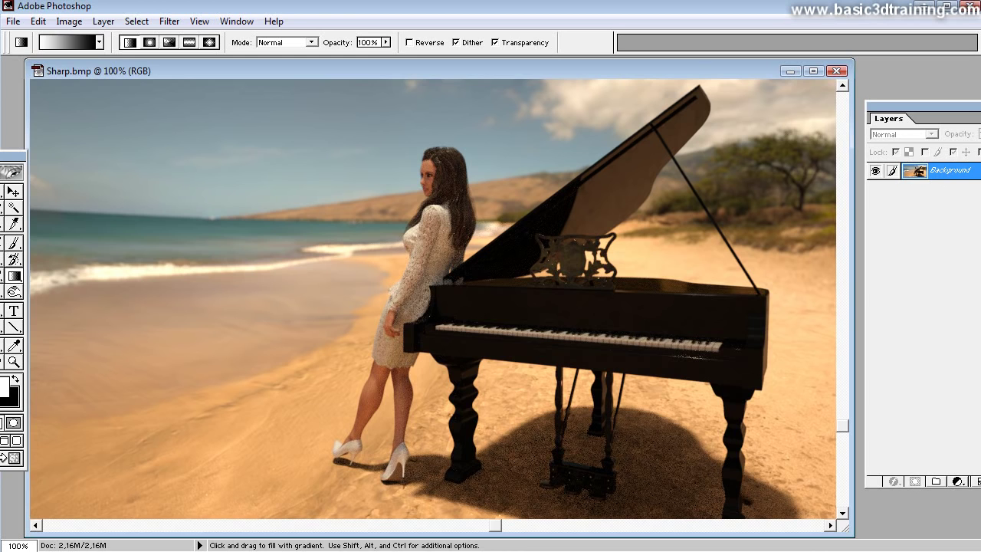
- Add a Background copy layer in Screen blend mode with lowered opacity to brighten the scene
{"action": "left_click", "coordinate": [736, 310]}
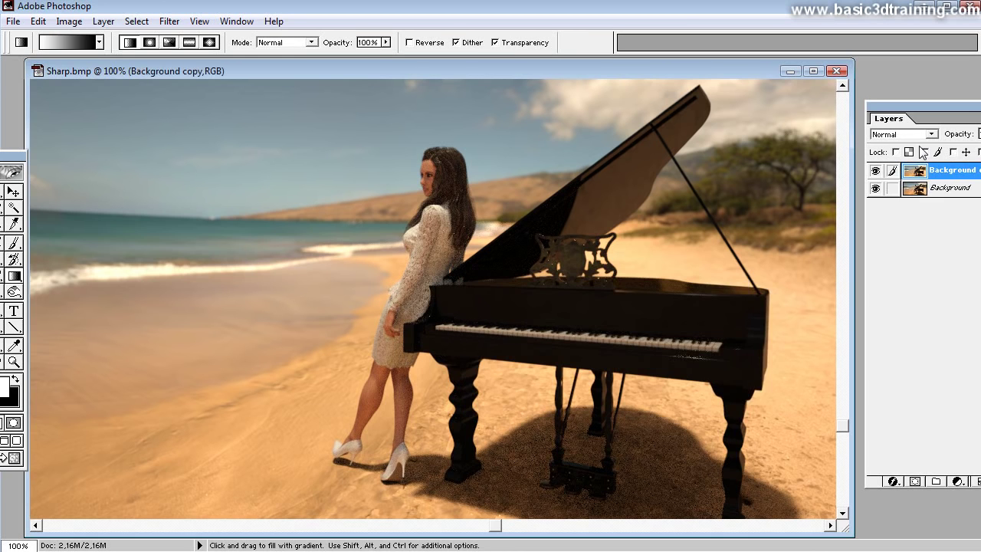
{"action": "left_click", "coordinate": [931, 134]}
{"action": "left_click", "coordinate": [901, 182]}
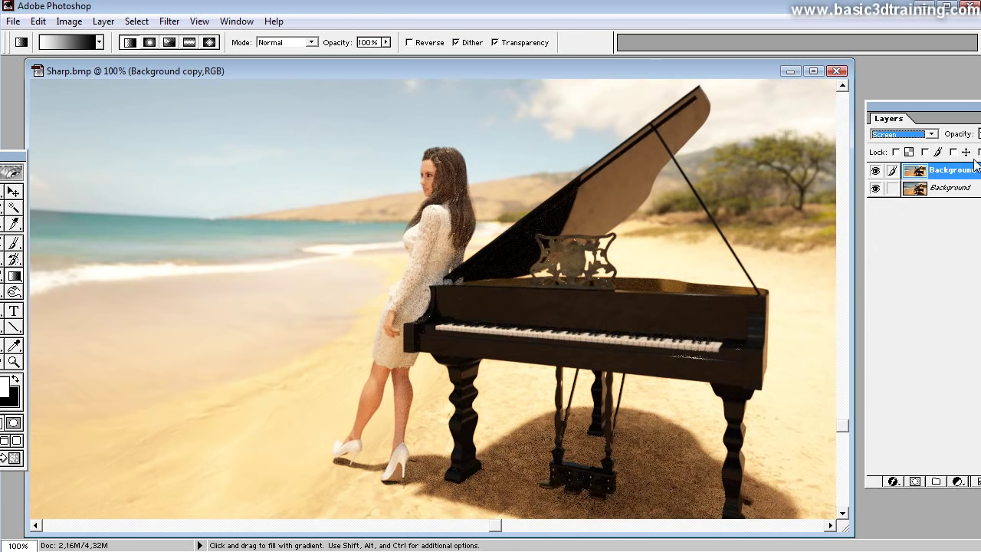
{"action": "left_click", "coordinate": [979, 134]}
{"action": "left_click_drag", "start_coordinate": [978, 151], "coordinate": [972, 151]}
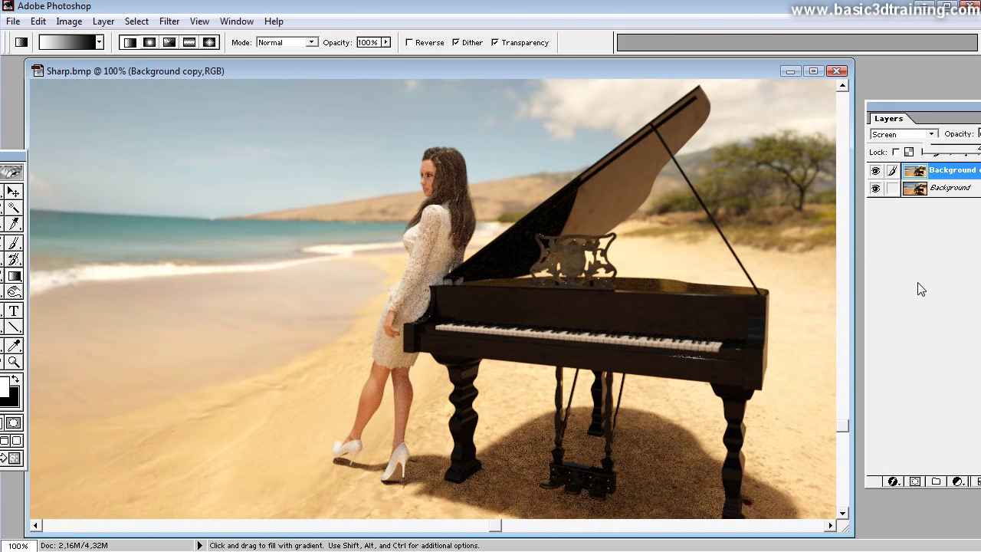
{"action": "key", "text": "Return"}
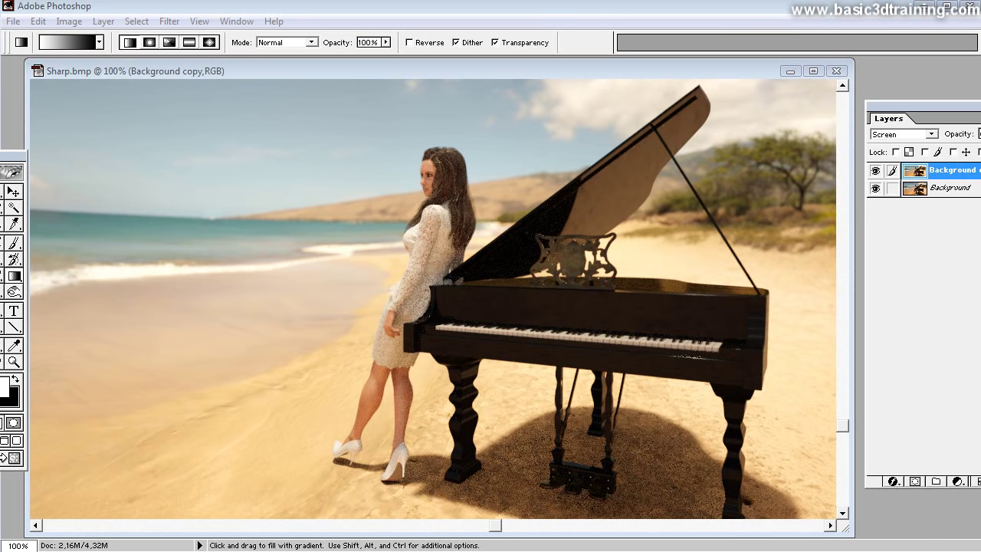